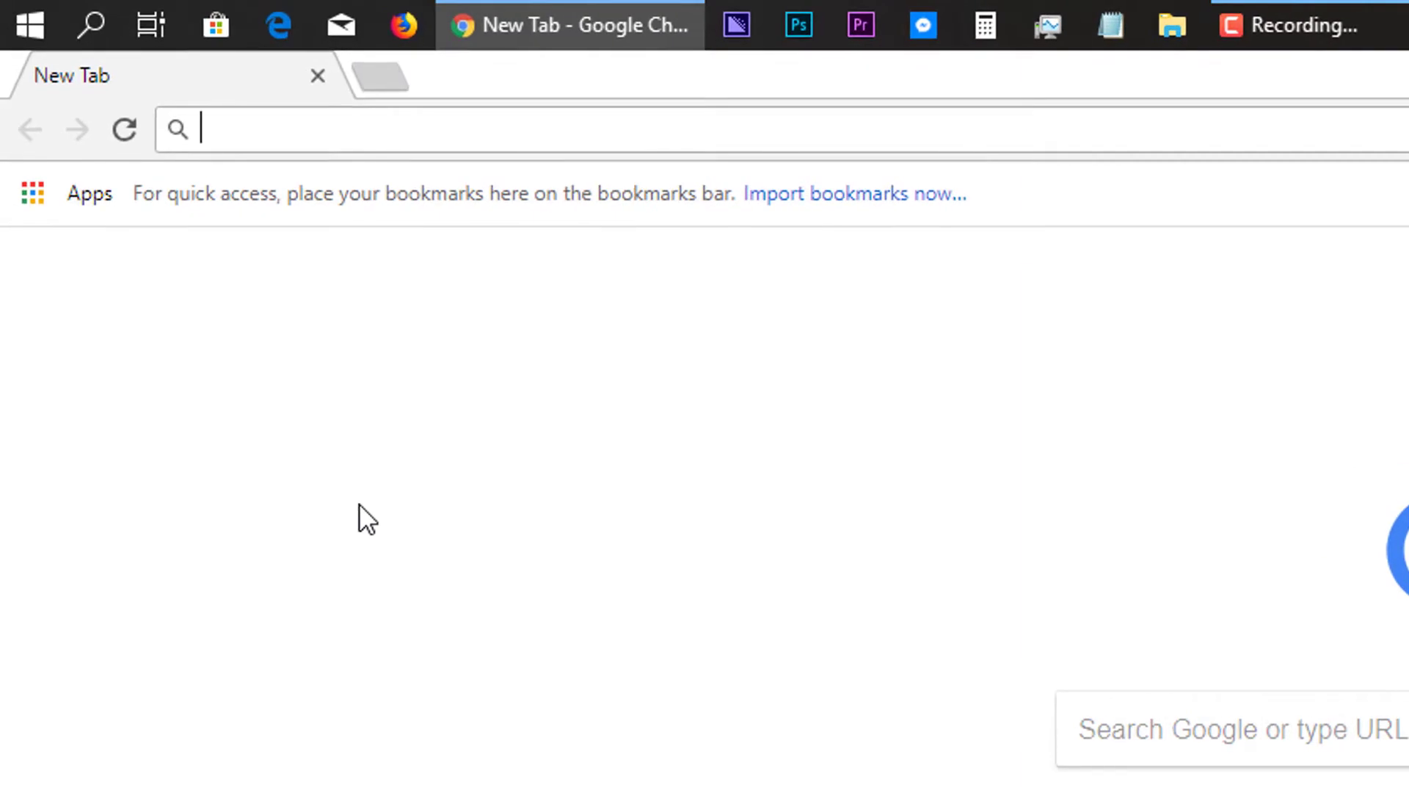
type("http://itech24.ml/wp-admin")
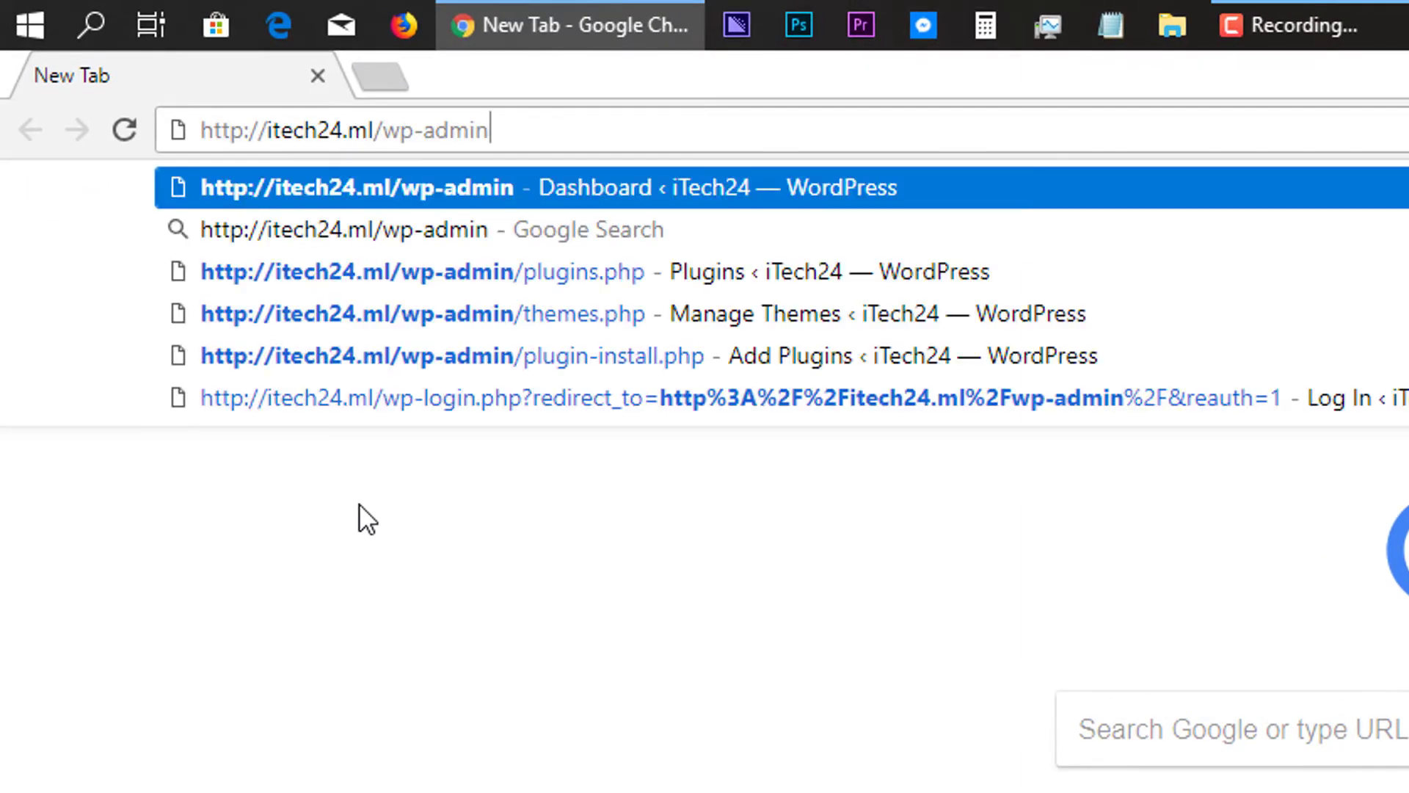
key("Return")
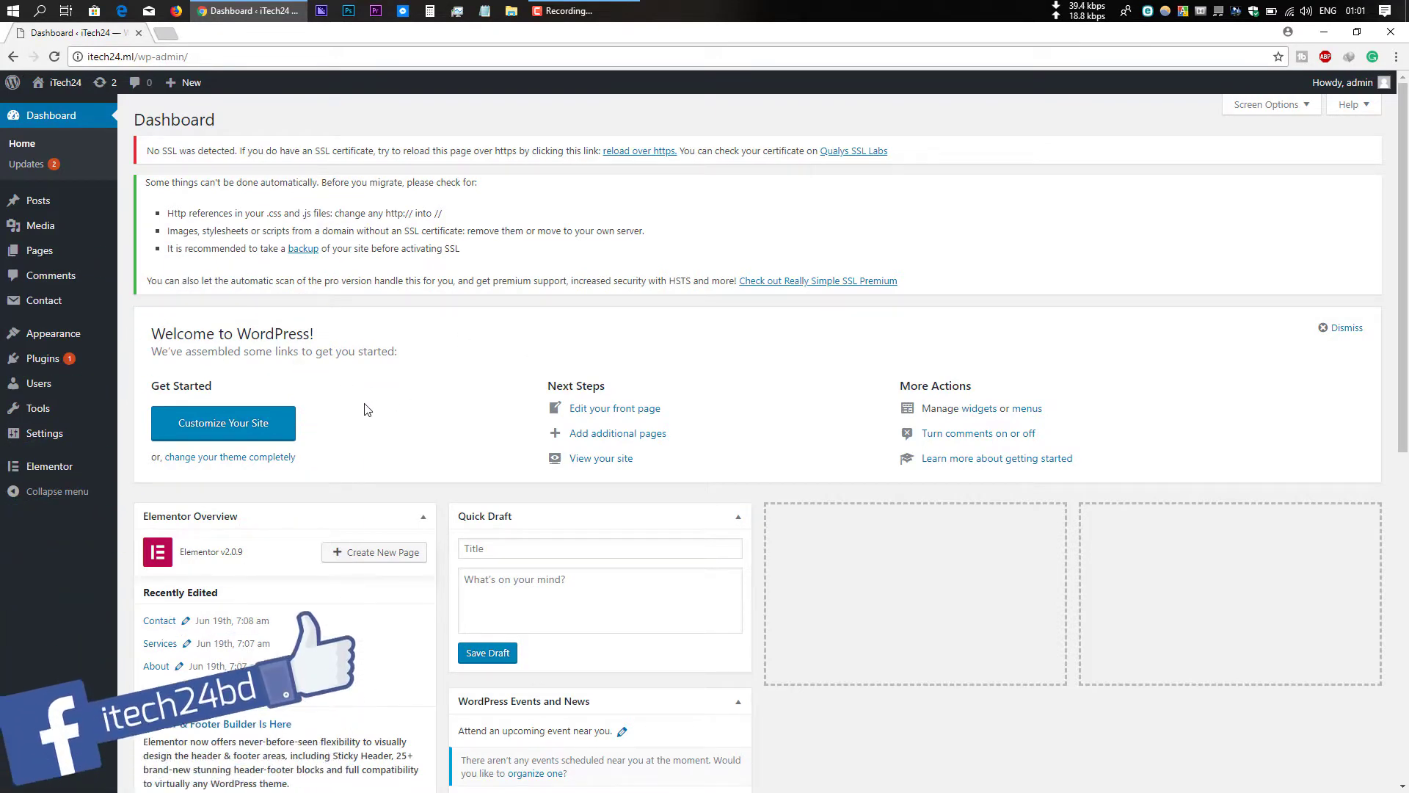
scroll(367, 410, "down", 2)
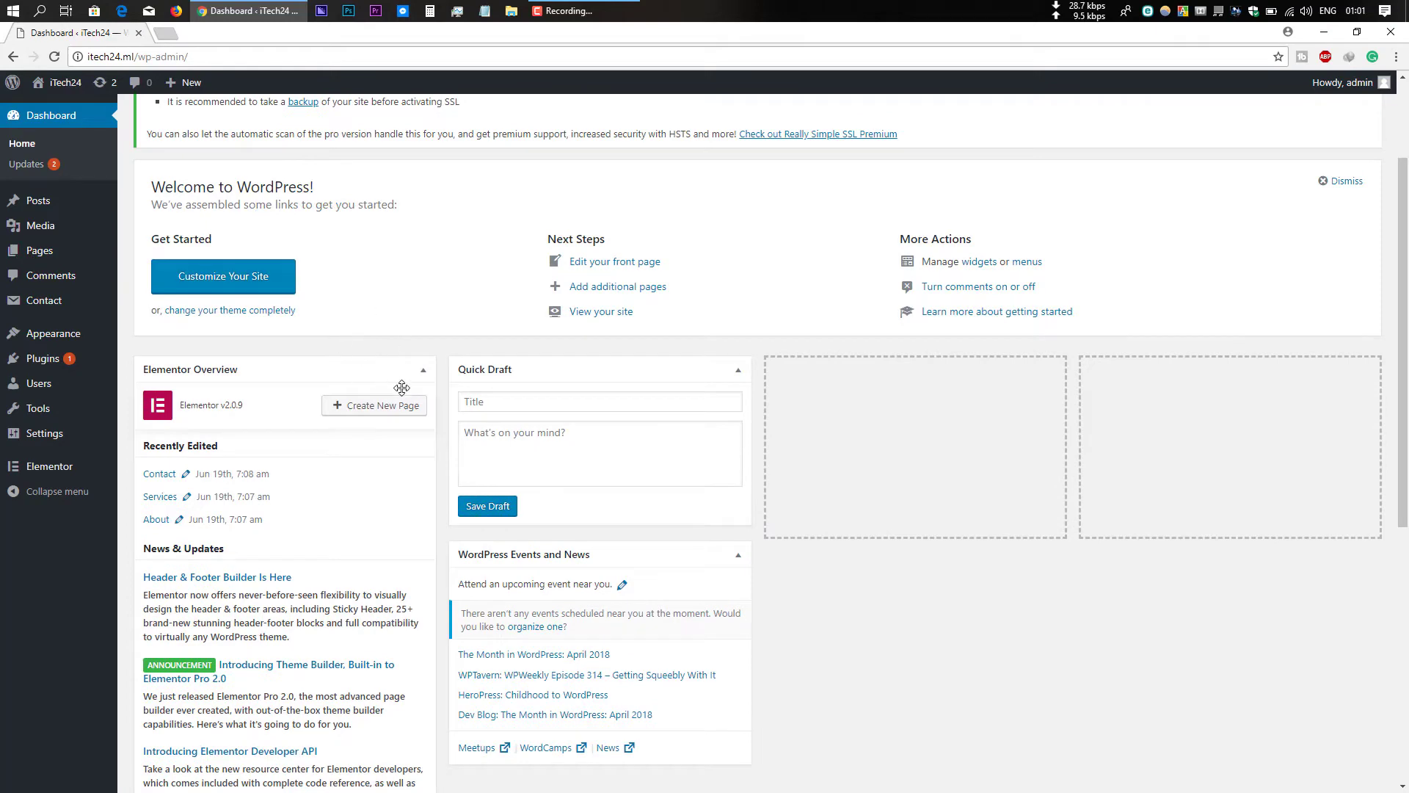
scroll(396, 331, "up", 2)
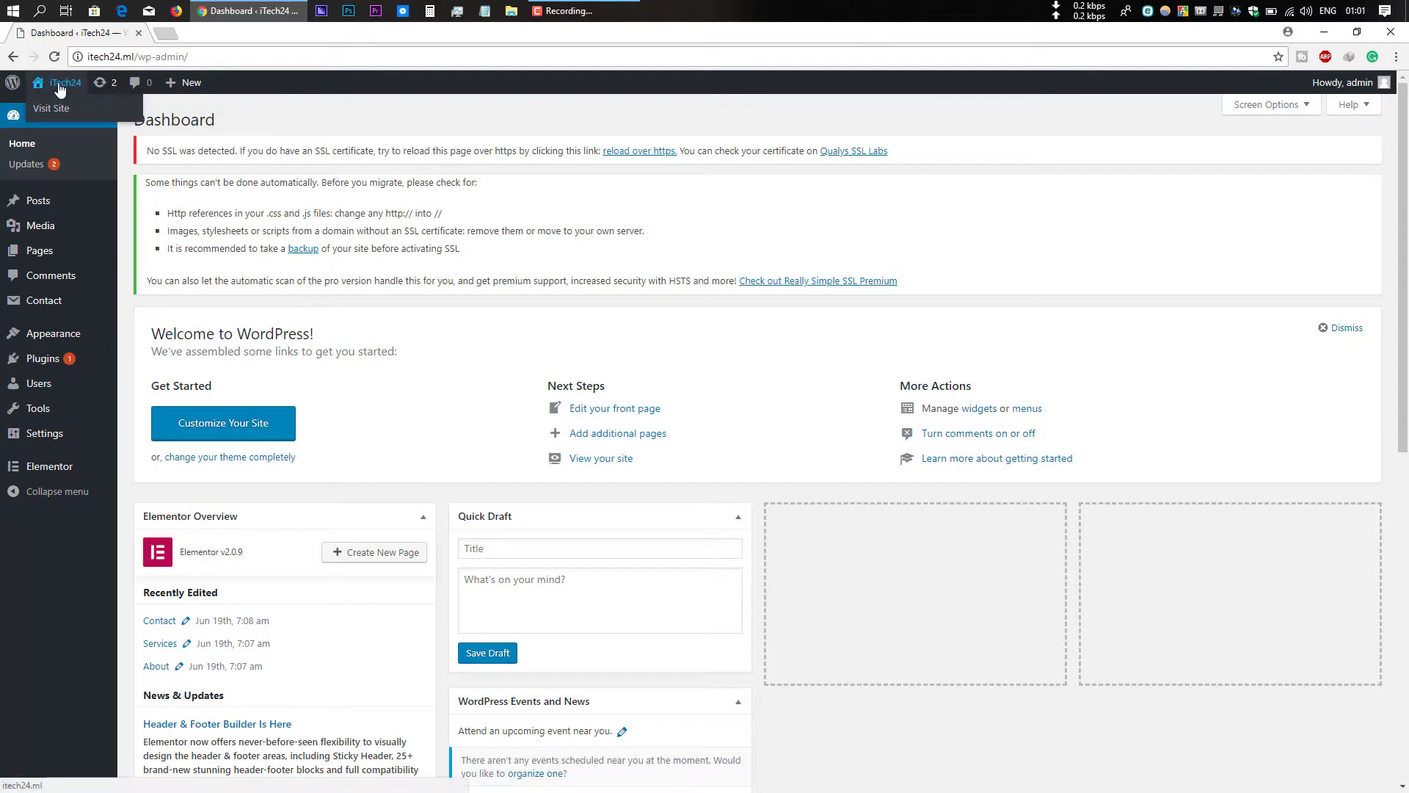
Step: Open the live iTech24 site in a new browser tab and look through its home page sections
right_click(55, 110)
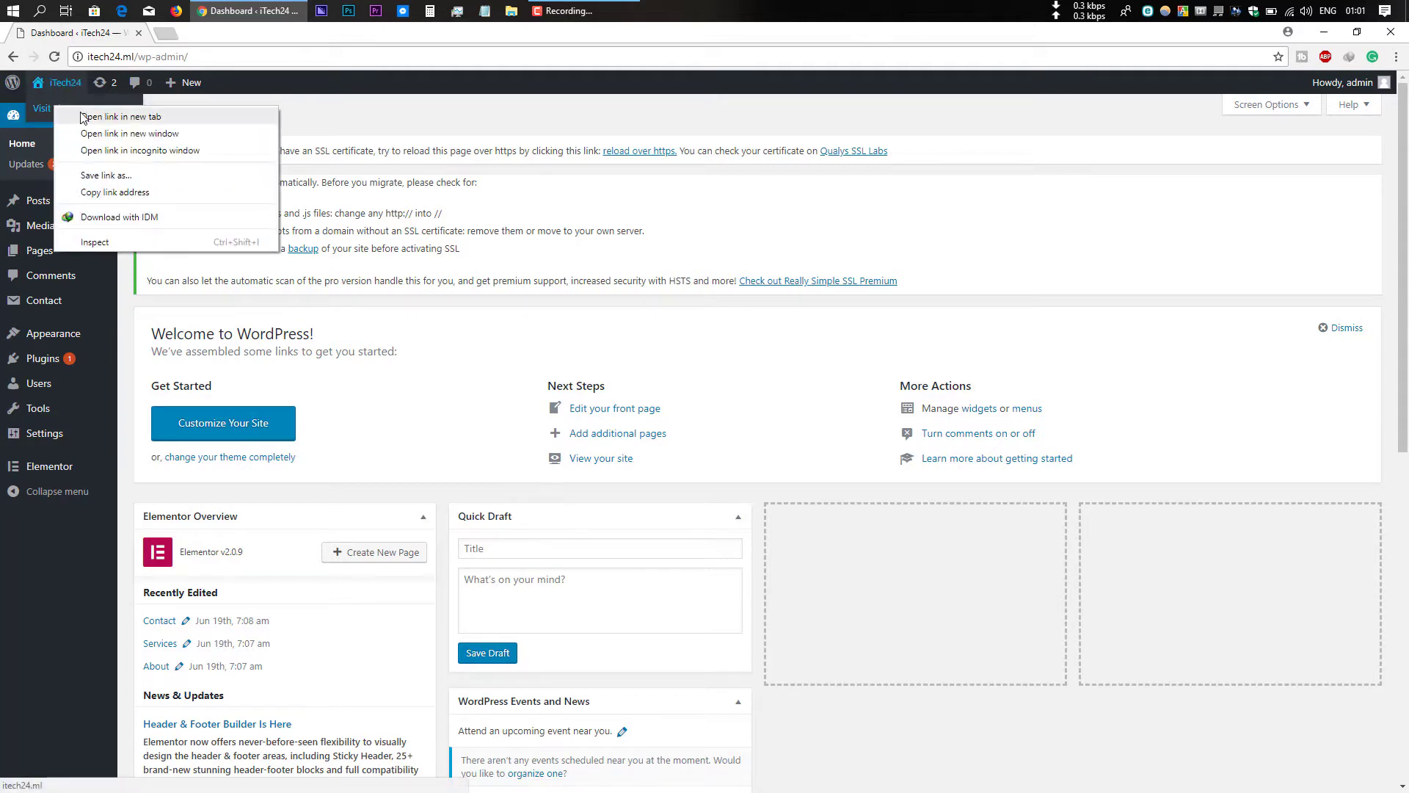
left_click(77, 117)
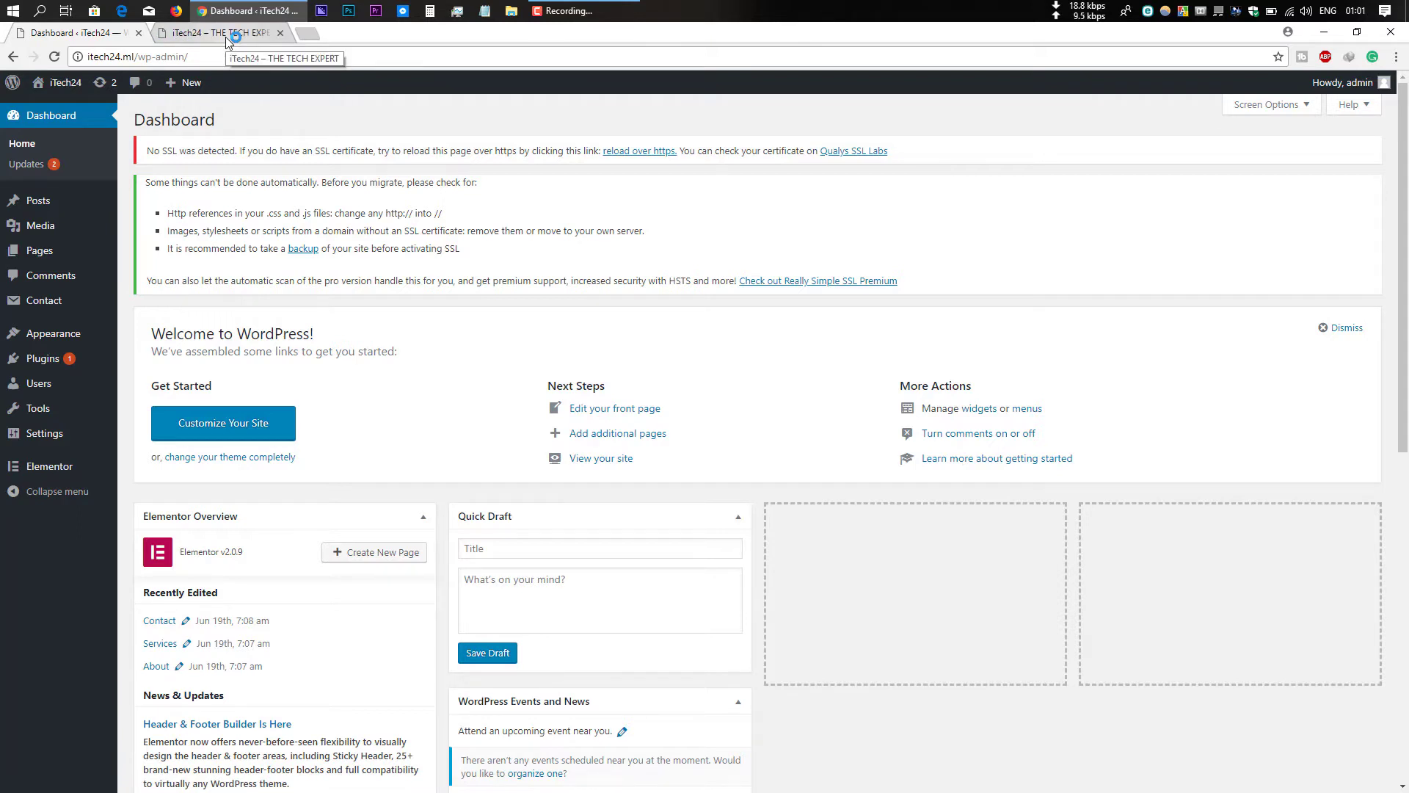
left_click(226, 36)
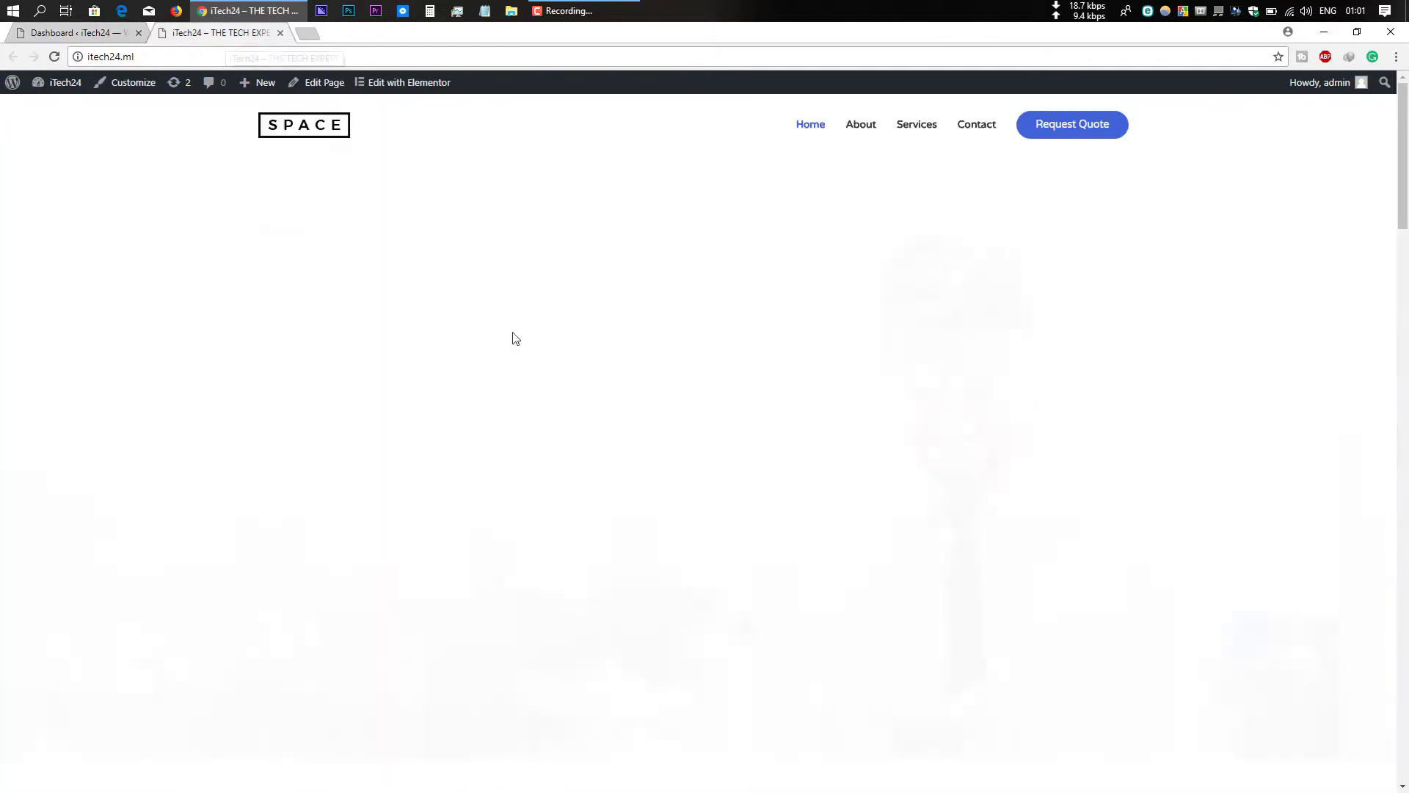
scroll(613, 440, "down", 2)
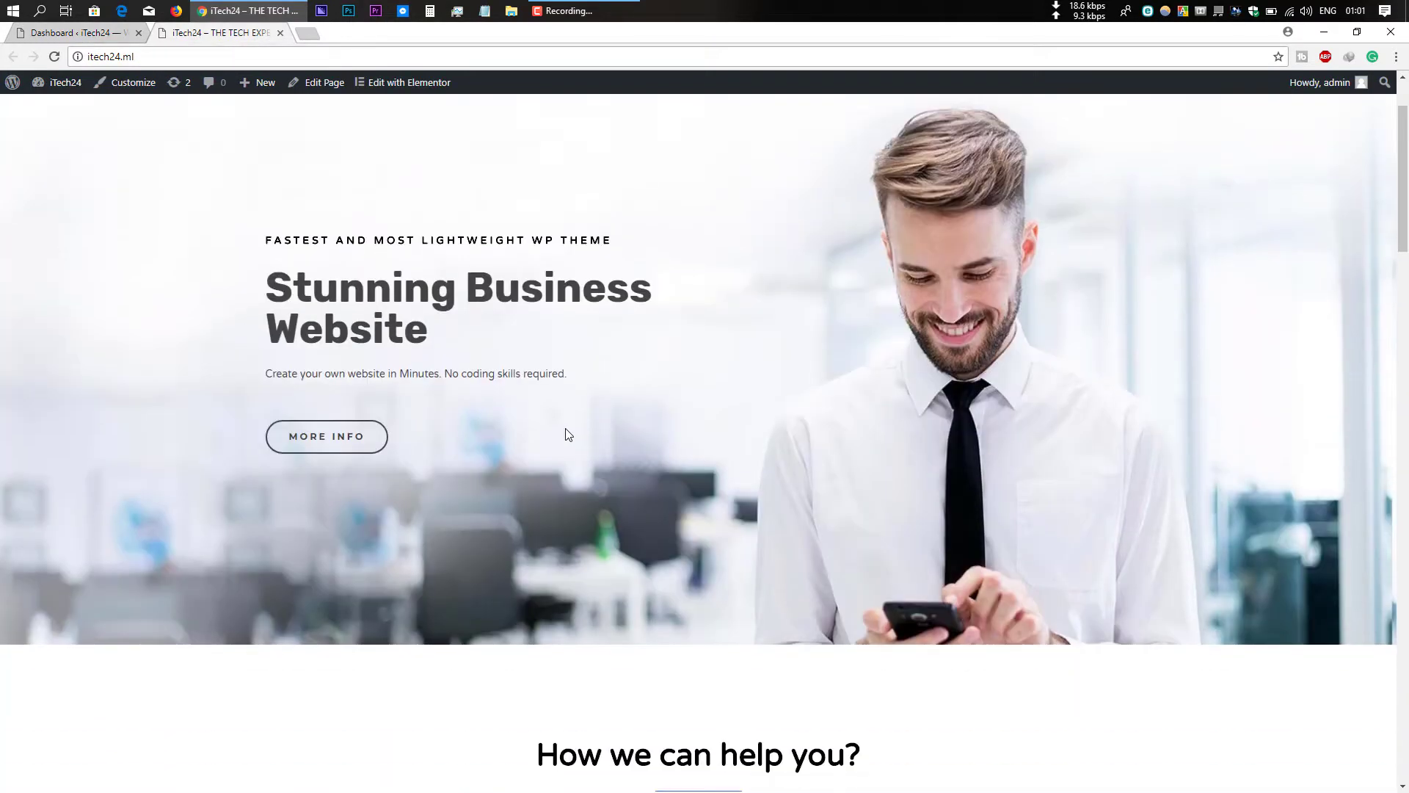
scroll(548, 429, "down", 9)
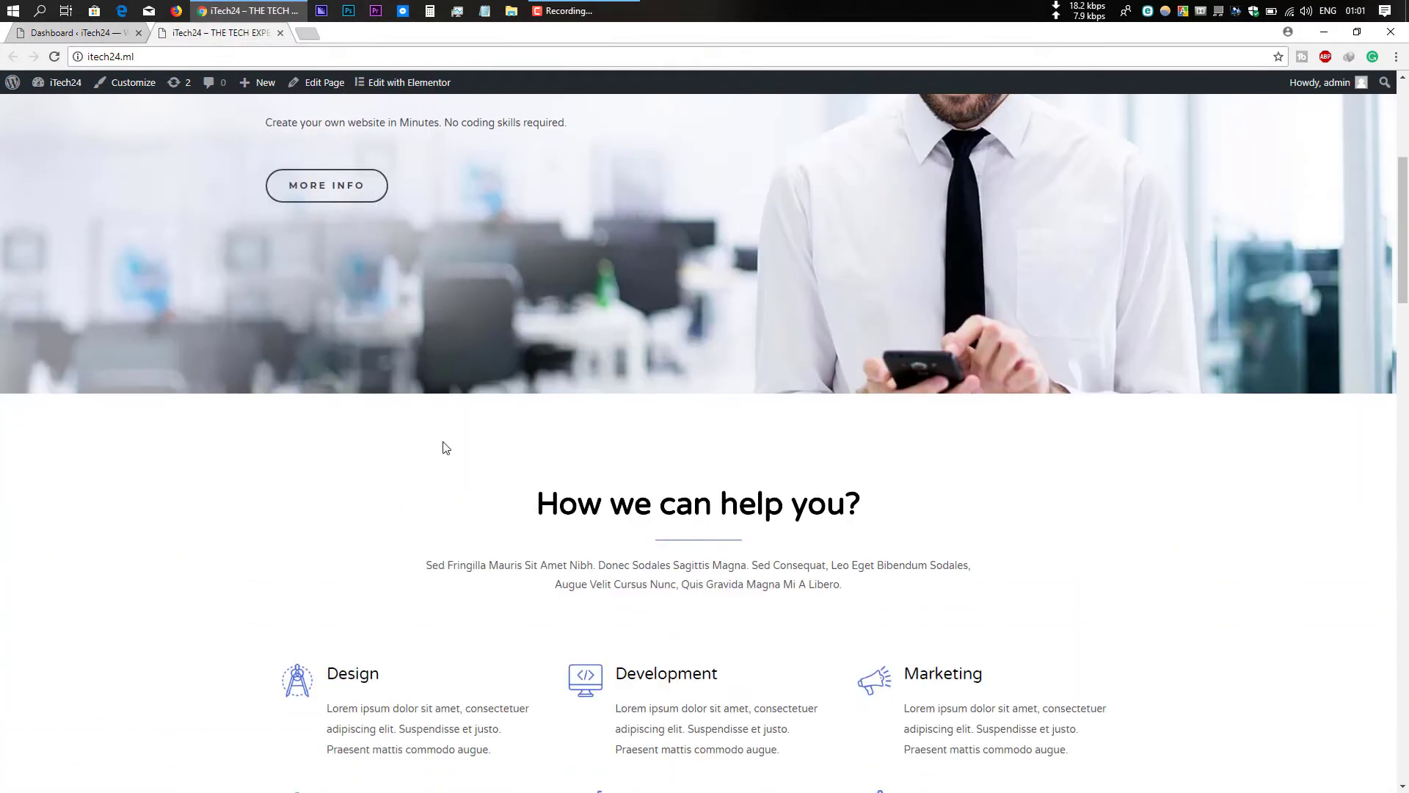
scroll(443, 477, "down", 7)
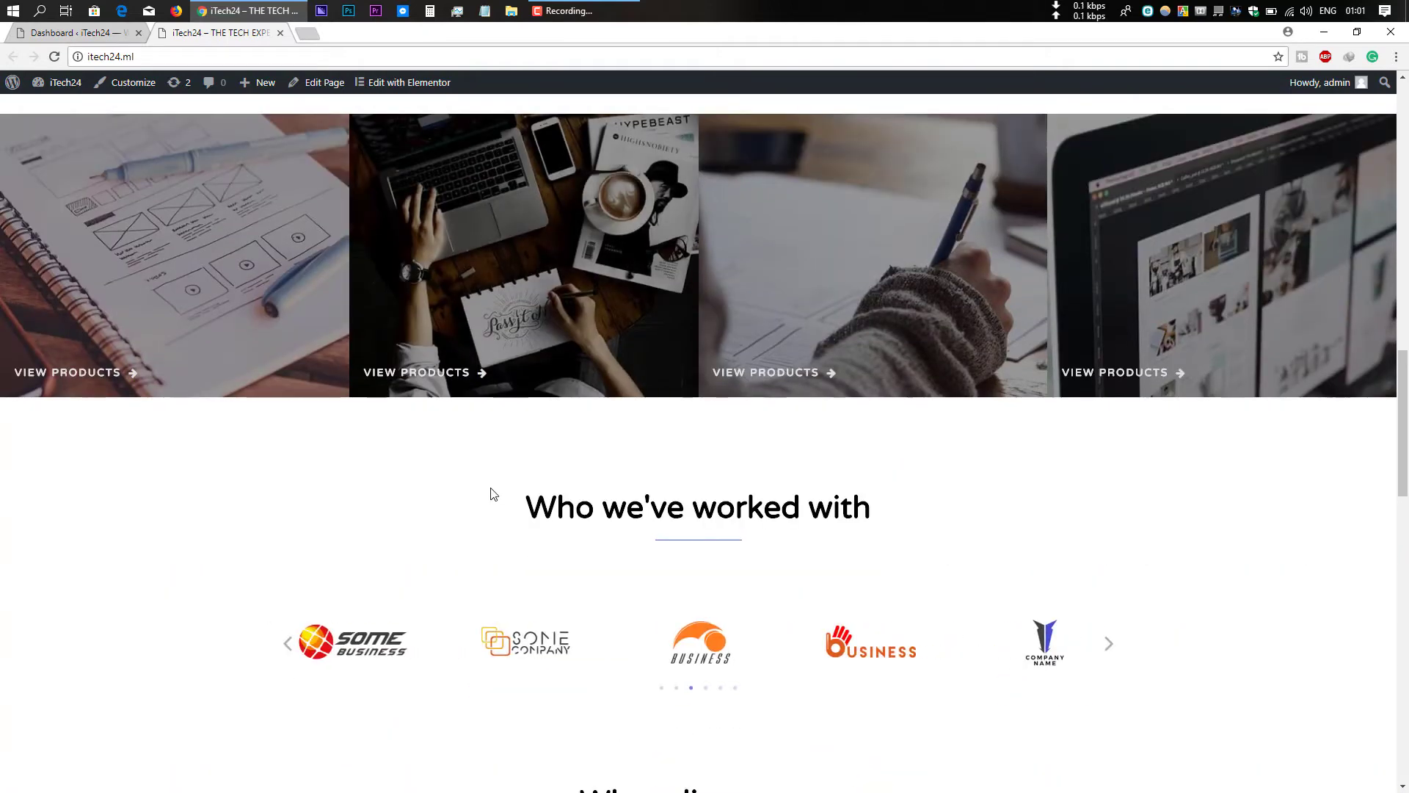
scroll(463, 487, "up", 6)
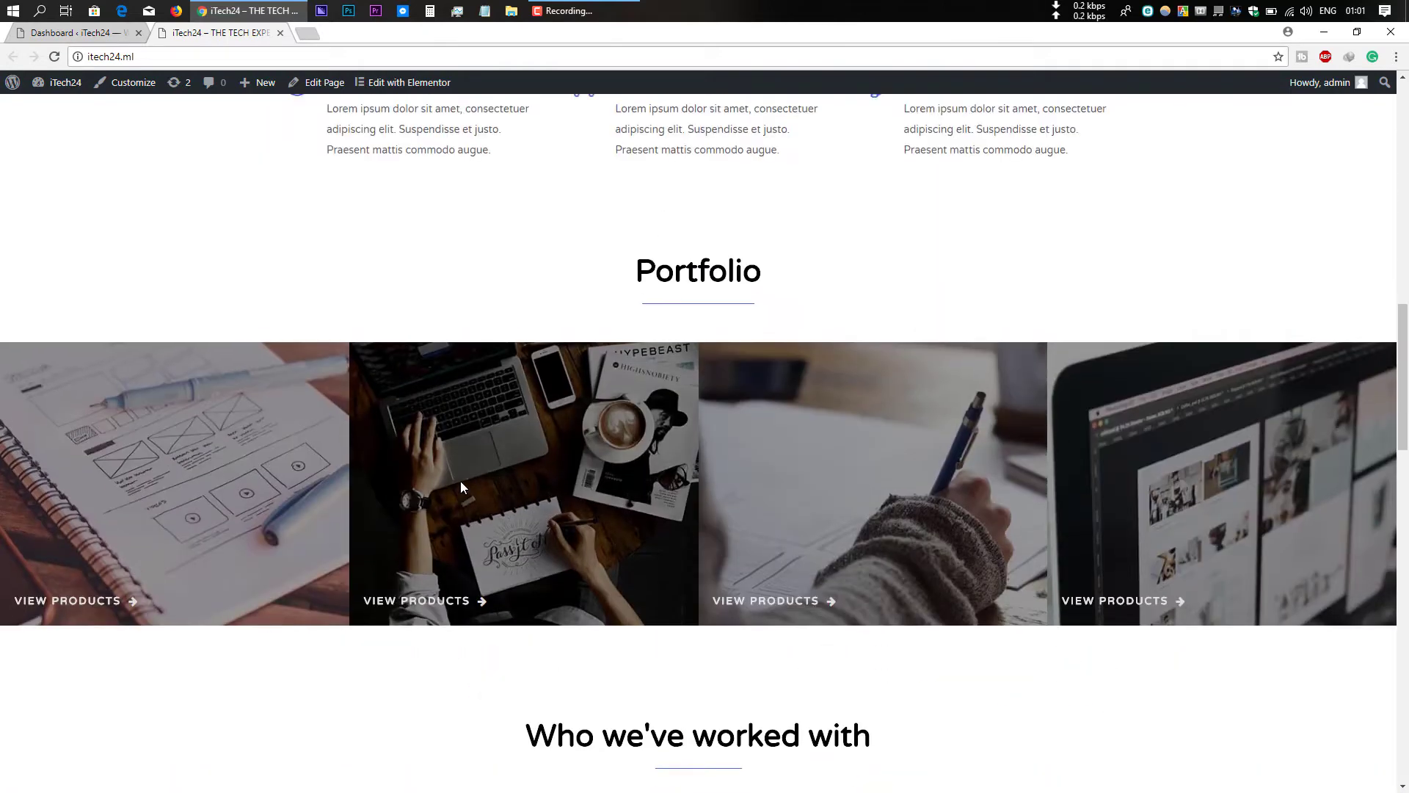
scroll(464, 487, "up", 7)
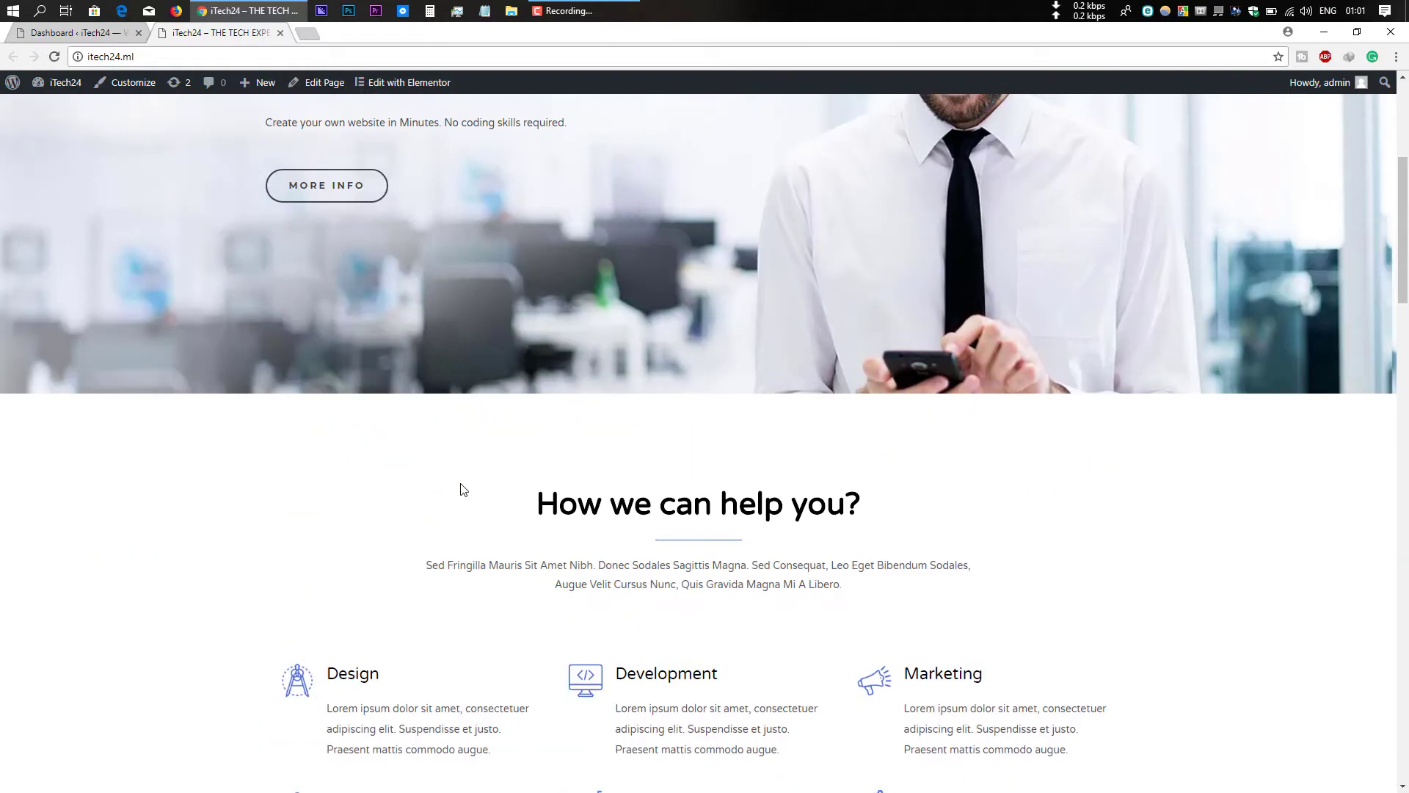
scroll(464, 490, "up", 4)
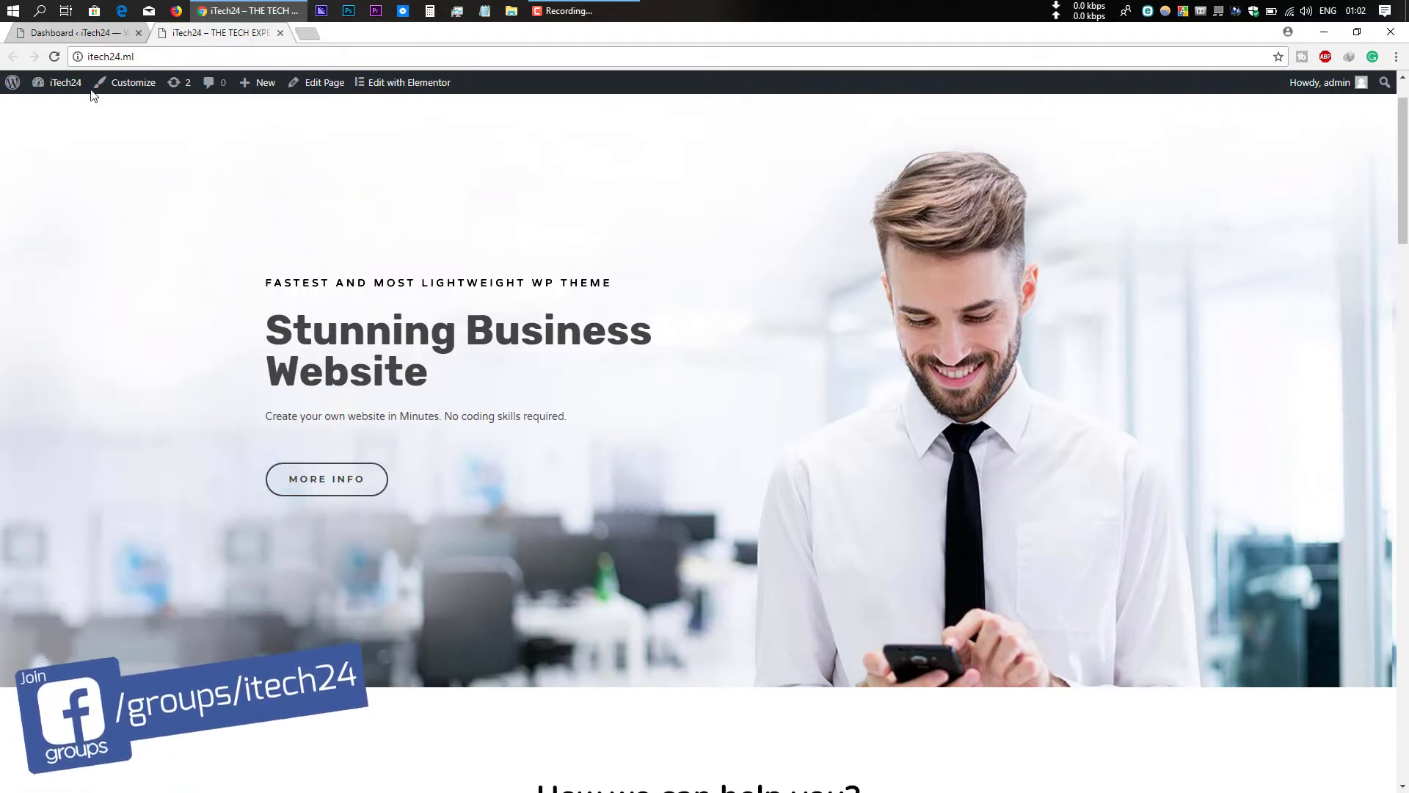
Step: Return to the WordPress dashboard and open the page for adding new plugins
left_click(80, 33)
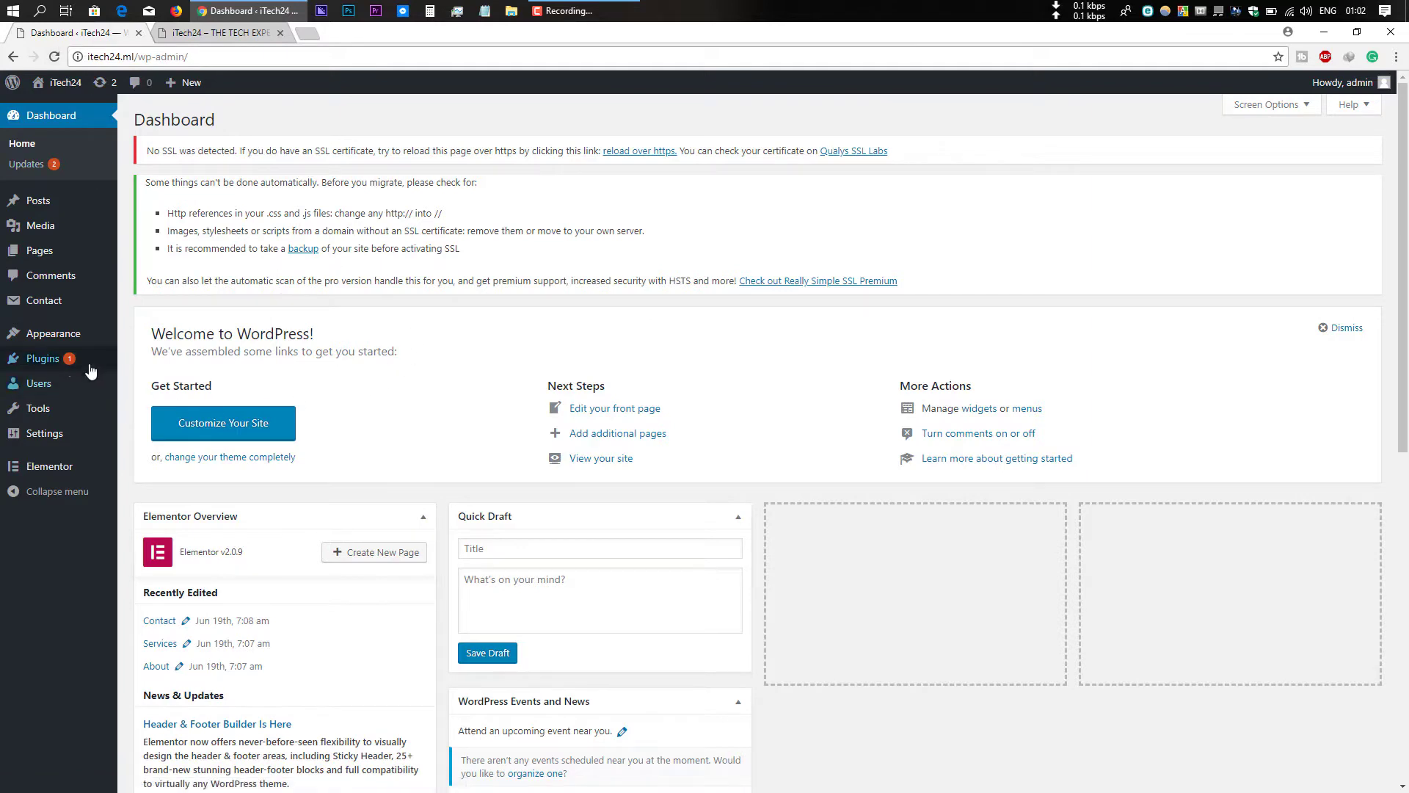
mouse_move(70, 363)
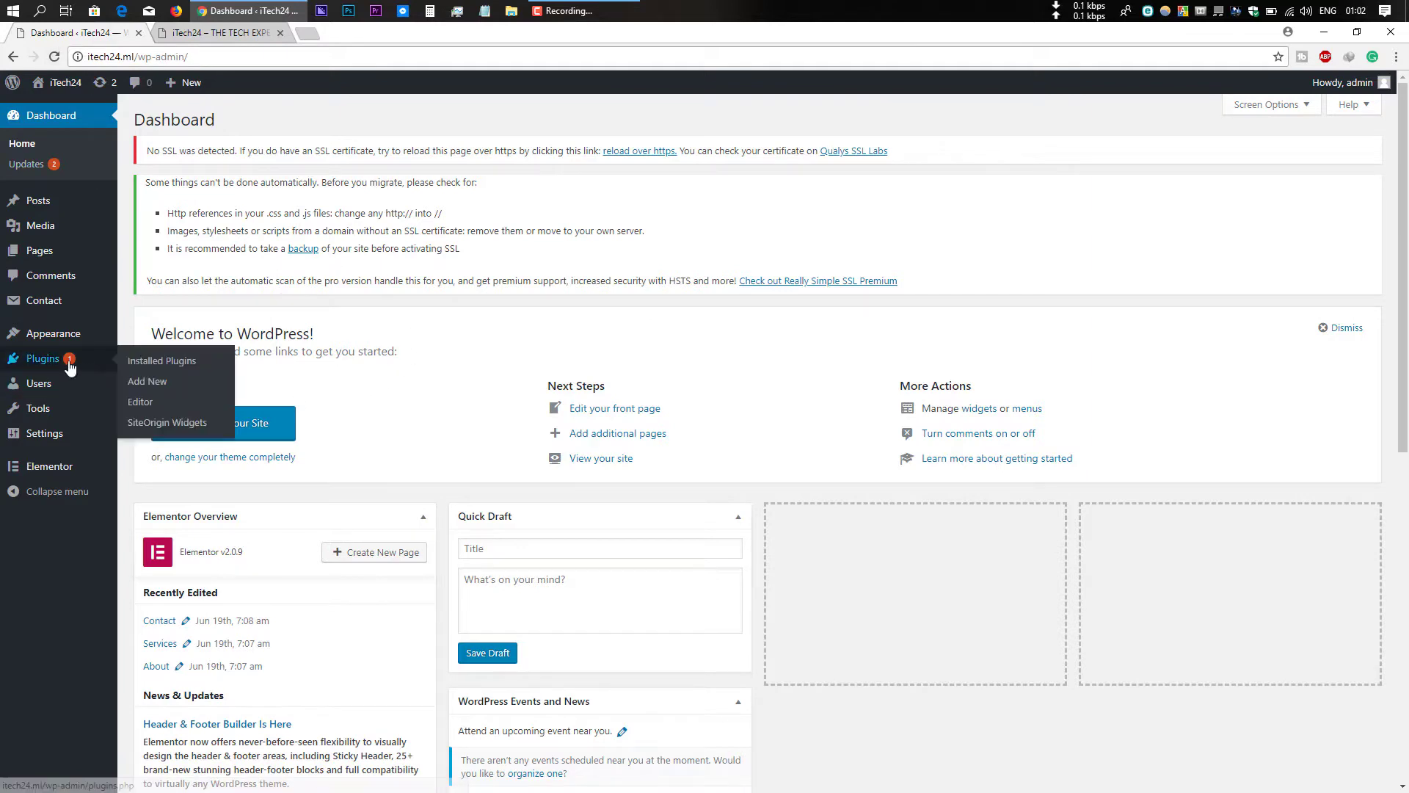
left_click(163, 387)
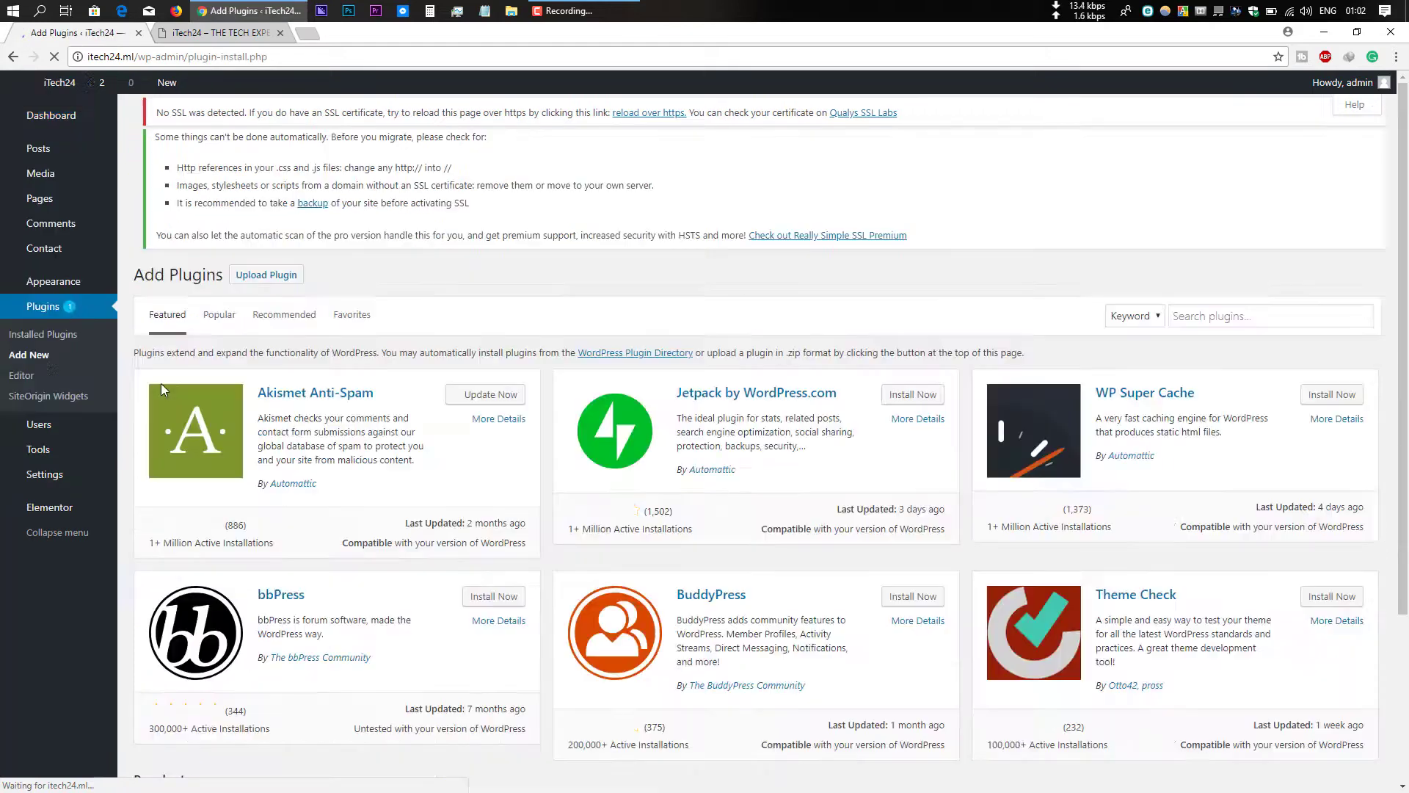
scroll(441, 404, "down", 5)
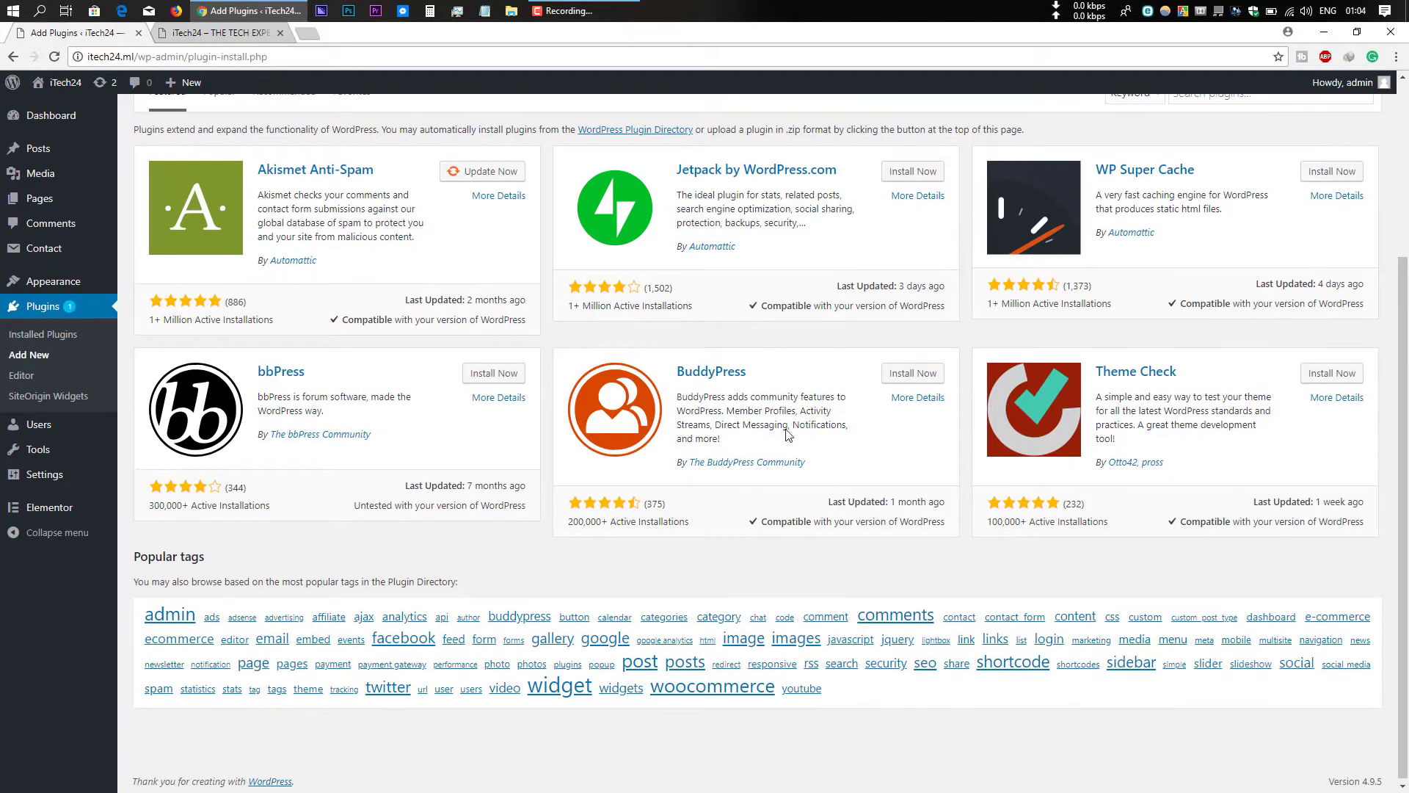
scroll(786, 435, "up", 4)
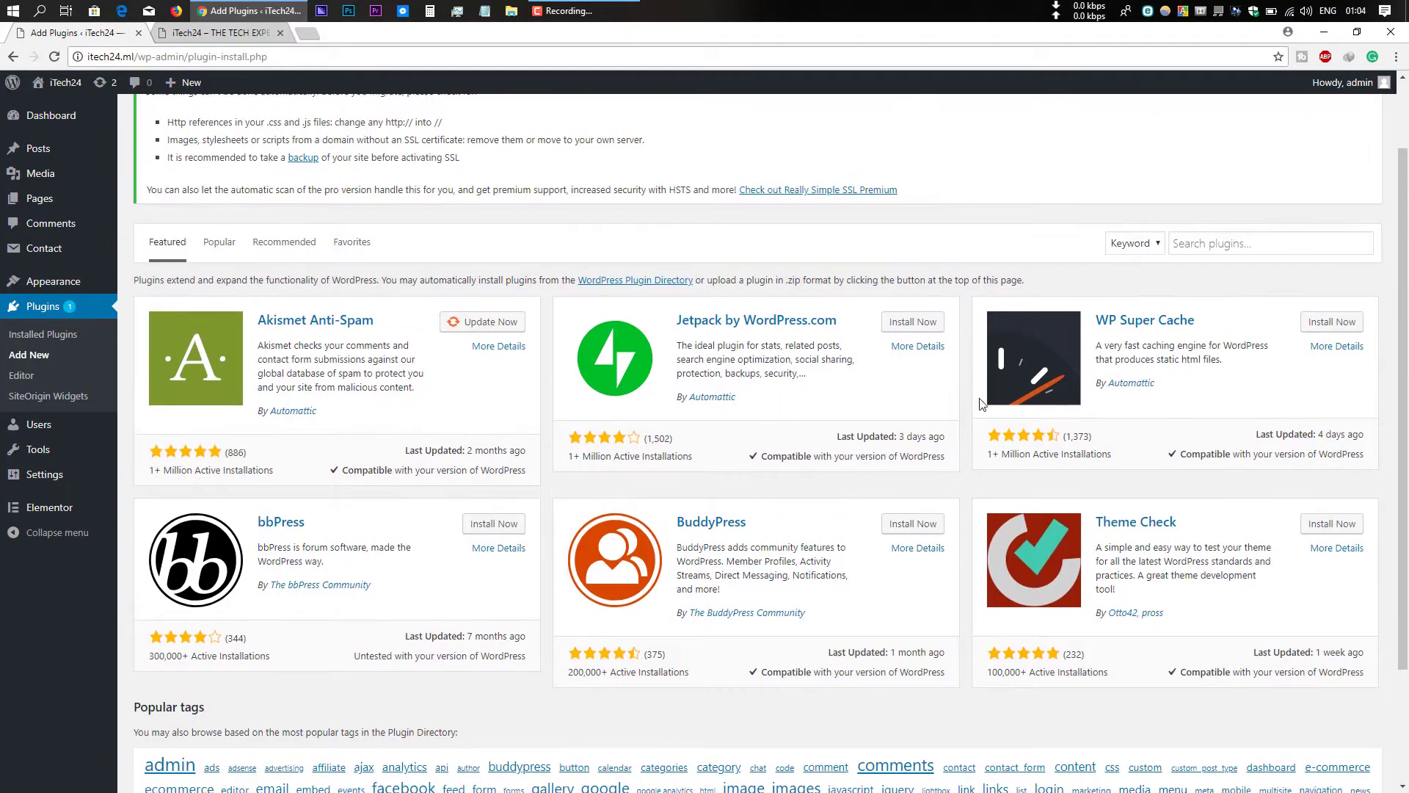
Step: Search the plugin directory for "wordpress database reset"
left_click(1215, 335)
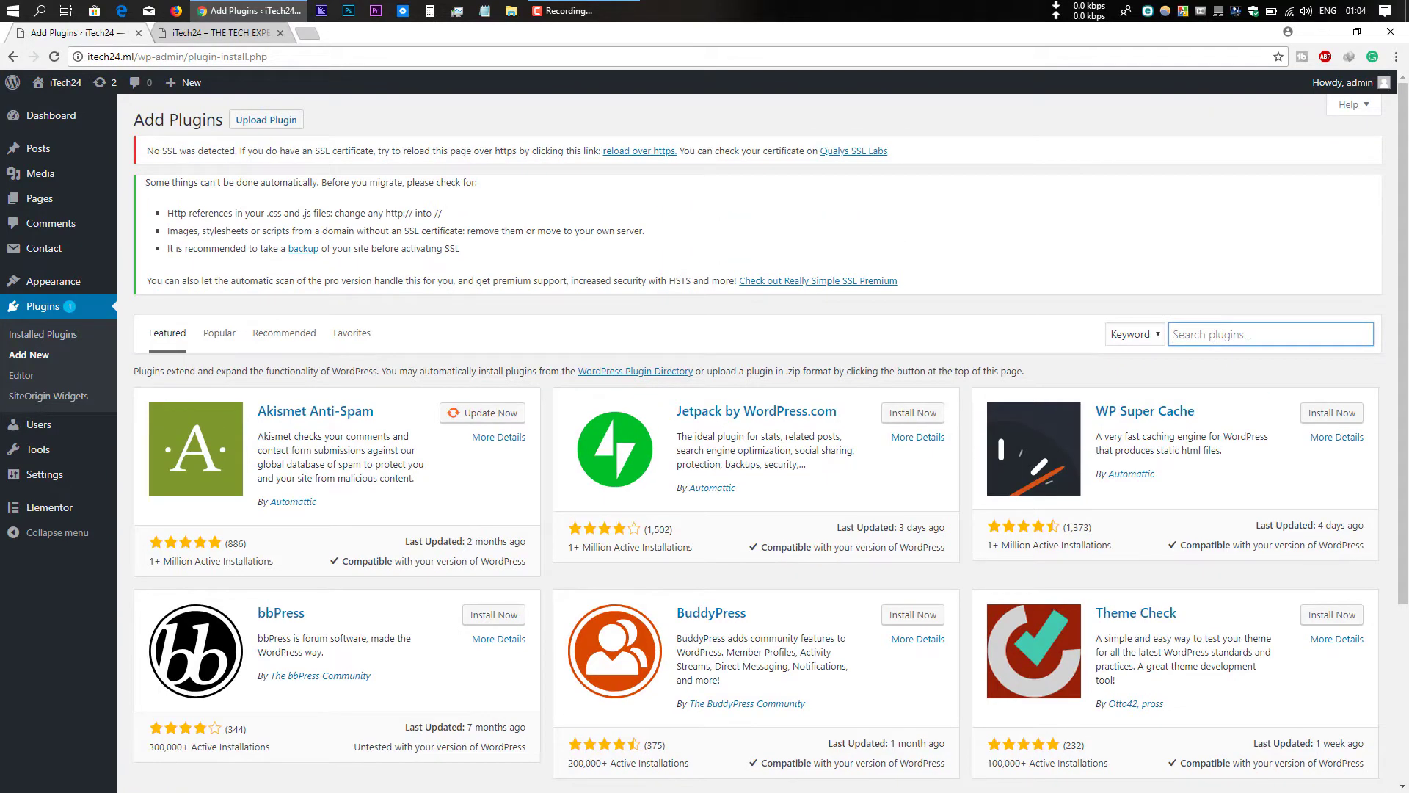
type("w")
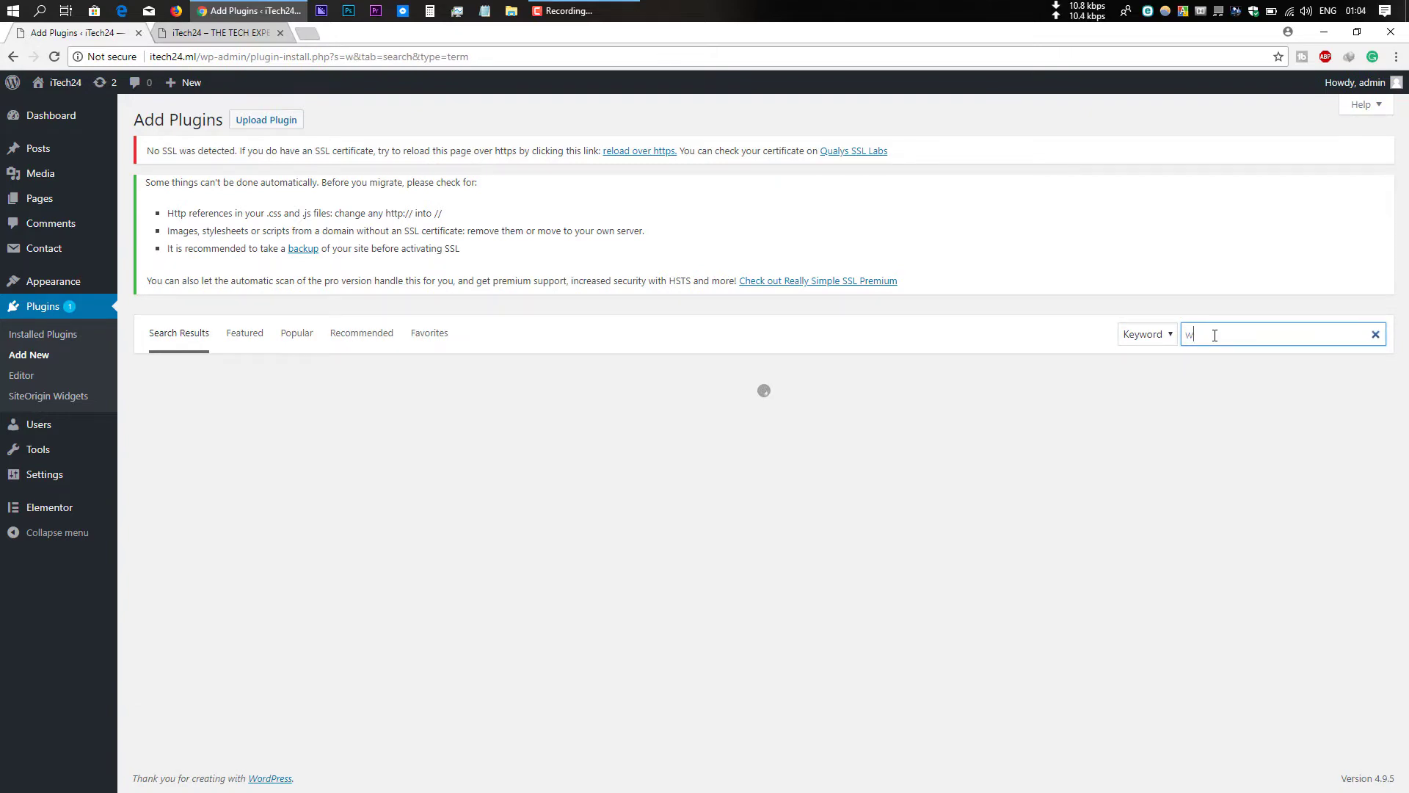
type("ao")
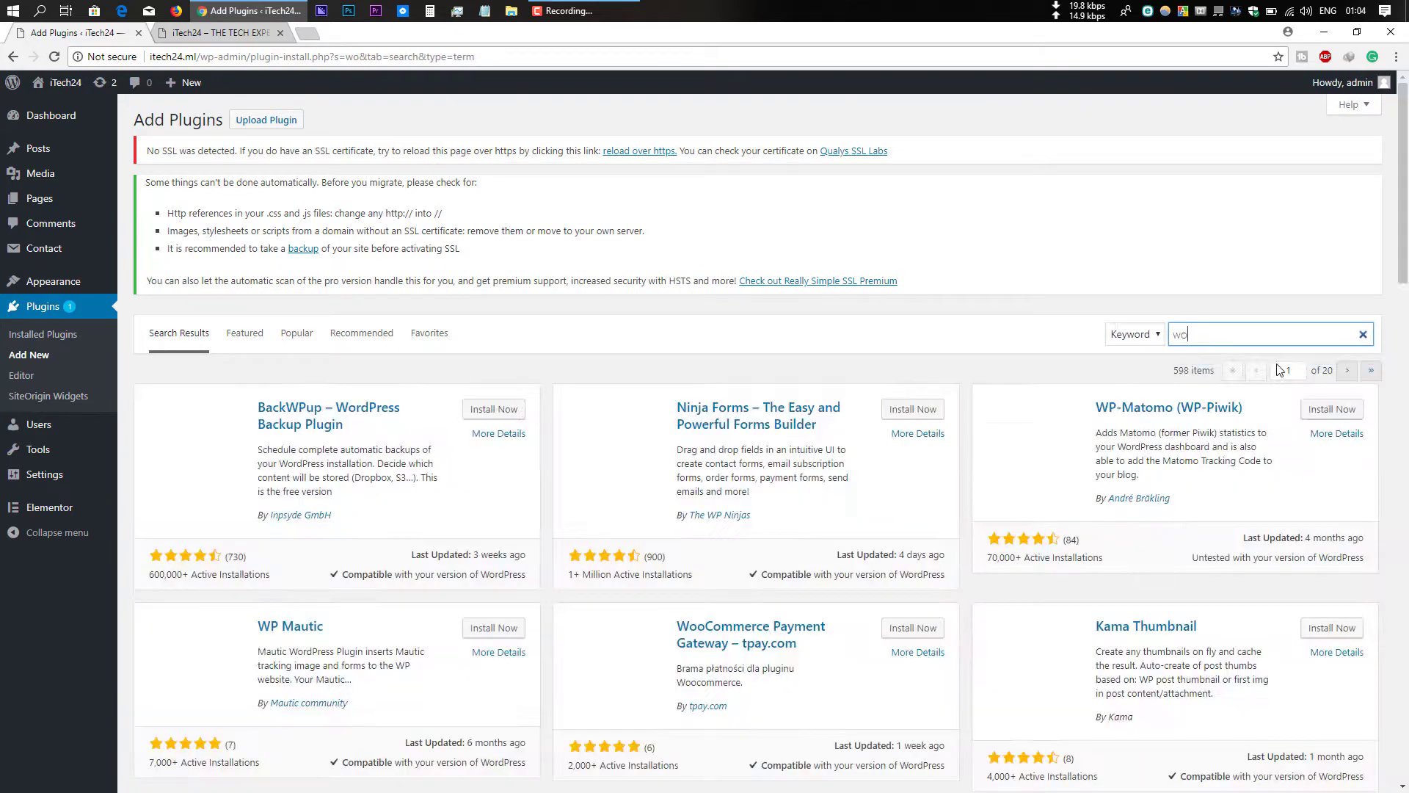
type("rd")
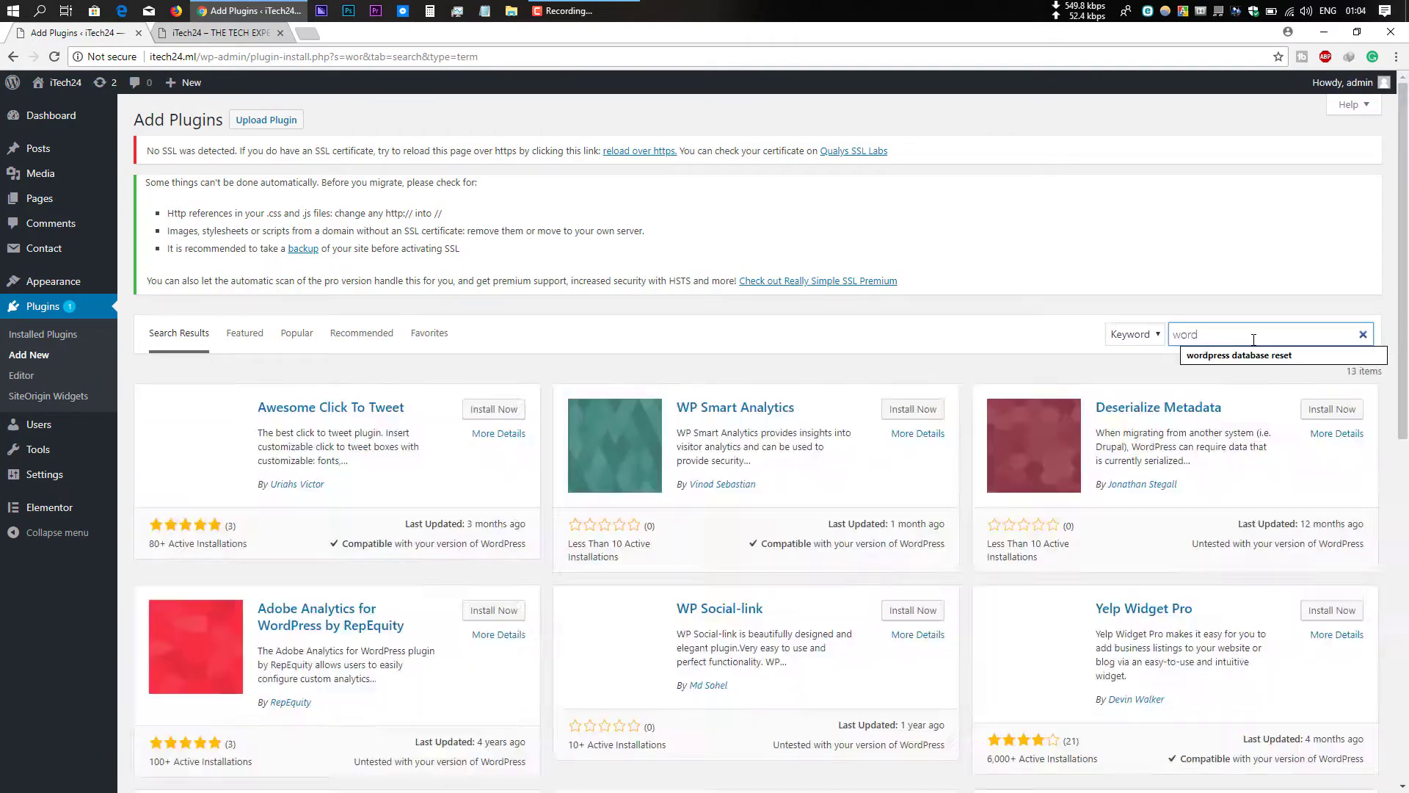
type("press d")
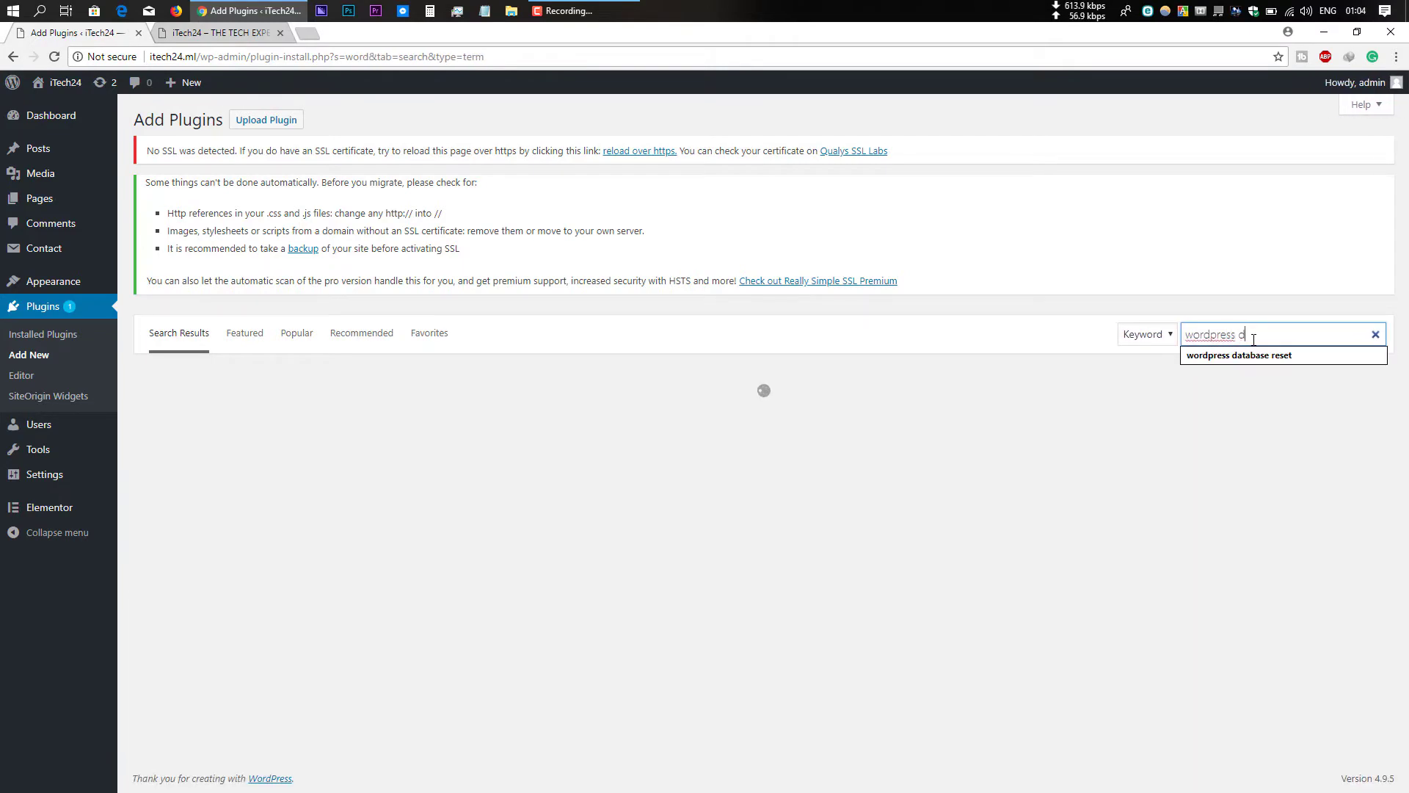
type("atabase ")
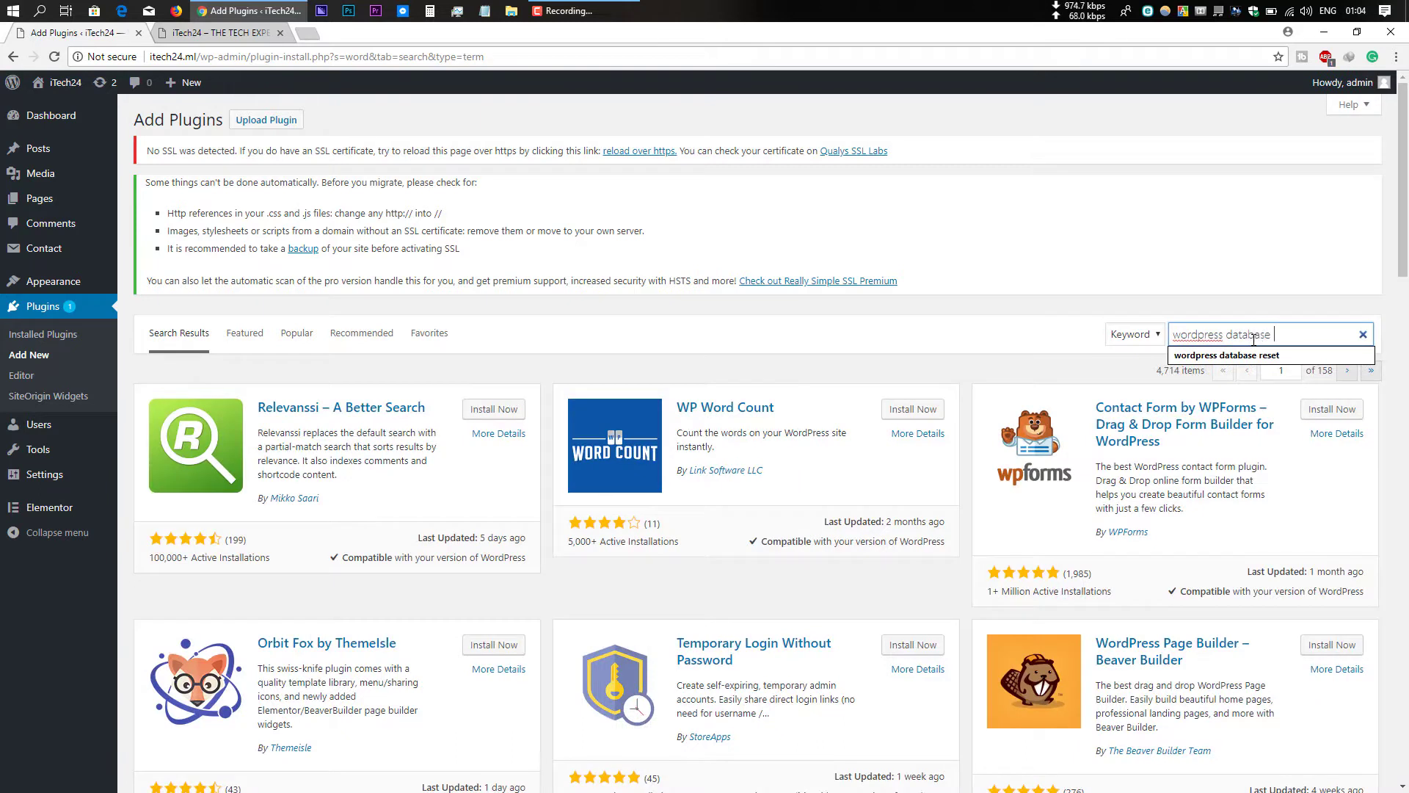
type("reset")
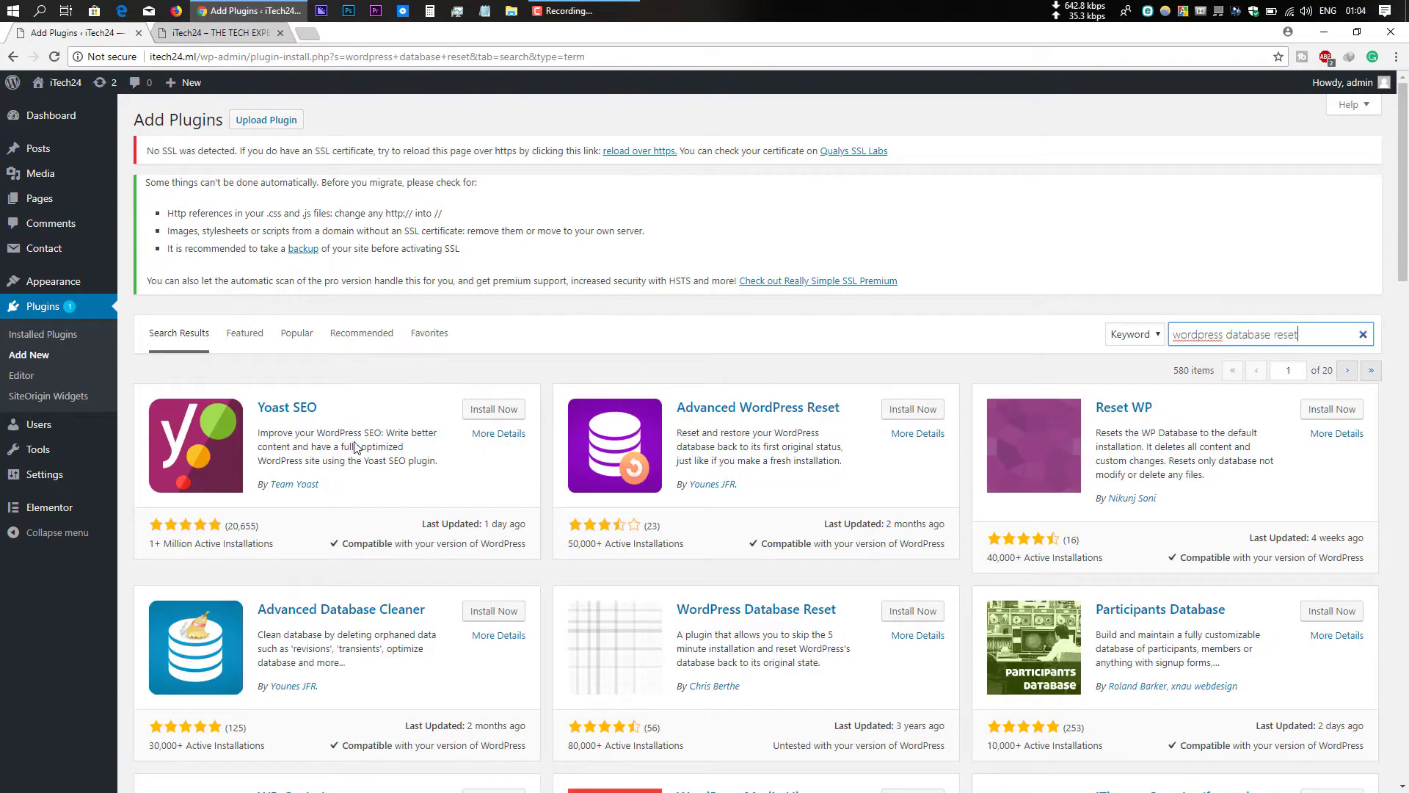
Step: Install and activate the WordPress Database Reset plugin from the search results
scroll(353, 447, "down", 5)
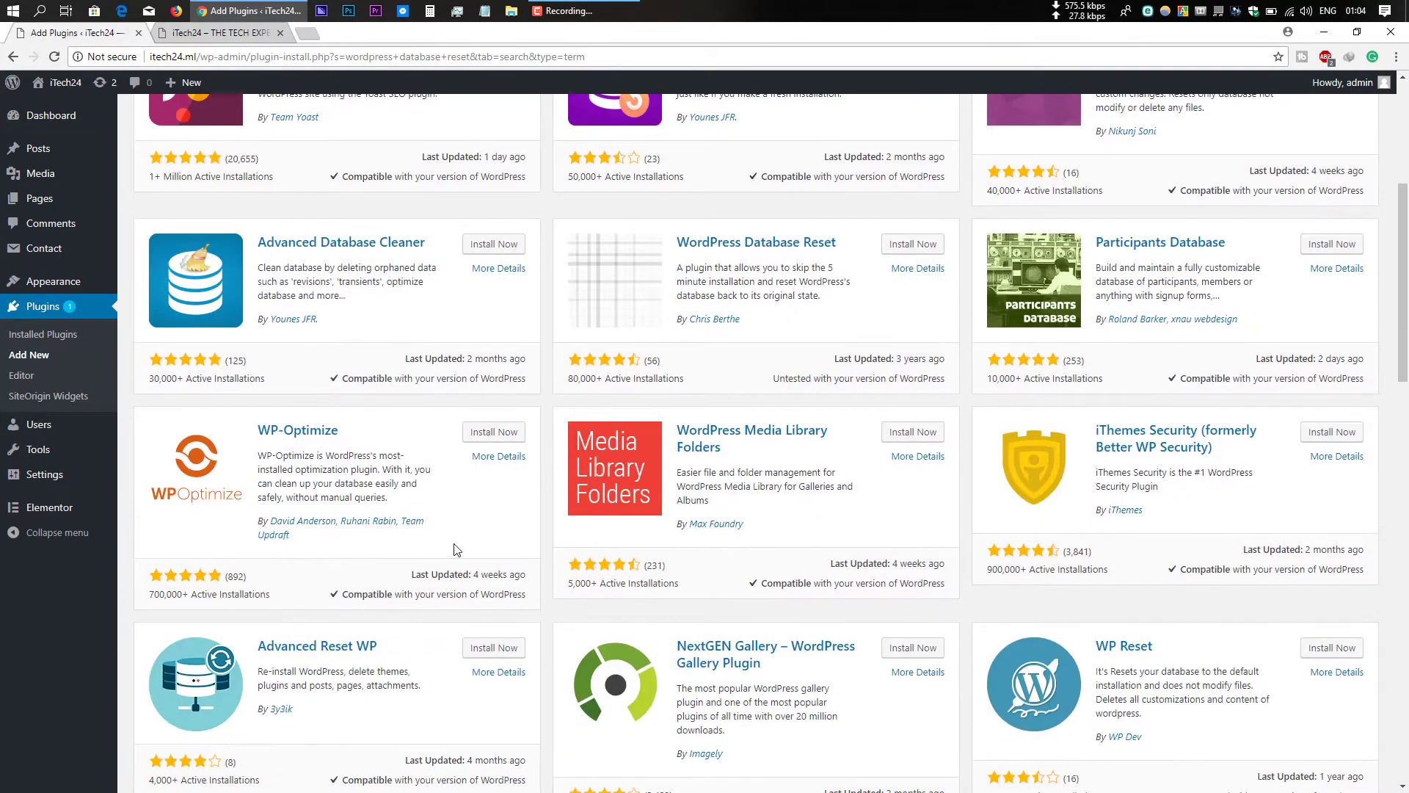
scroll(456, 549, "up", 2)
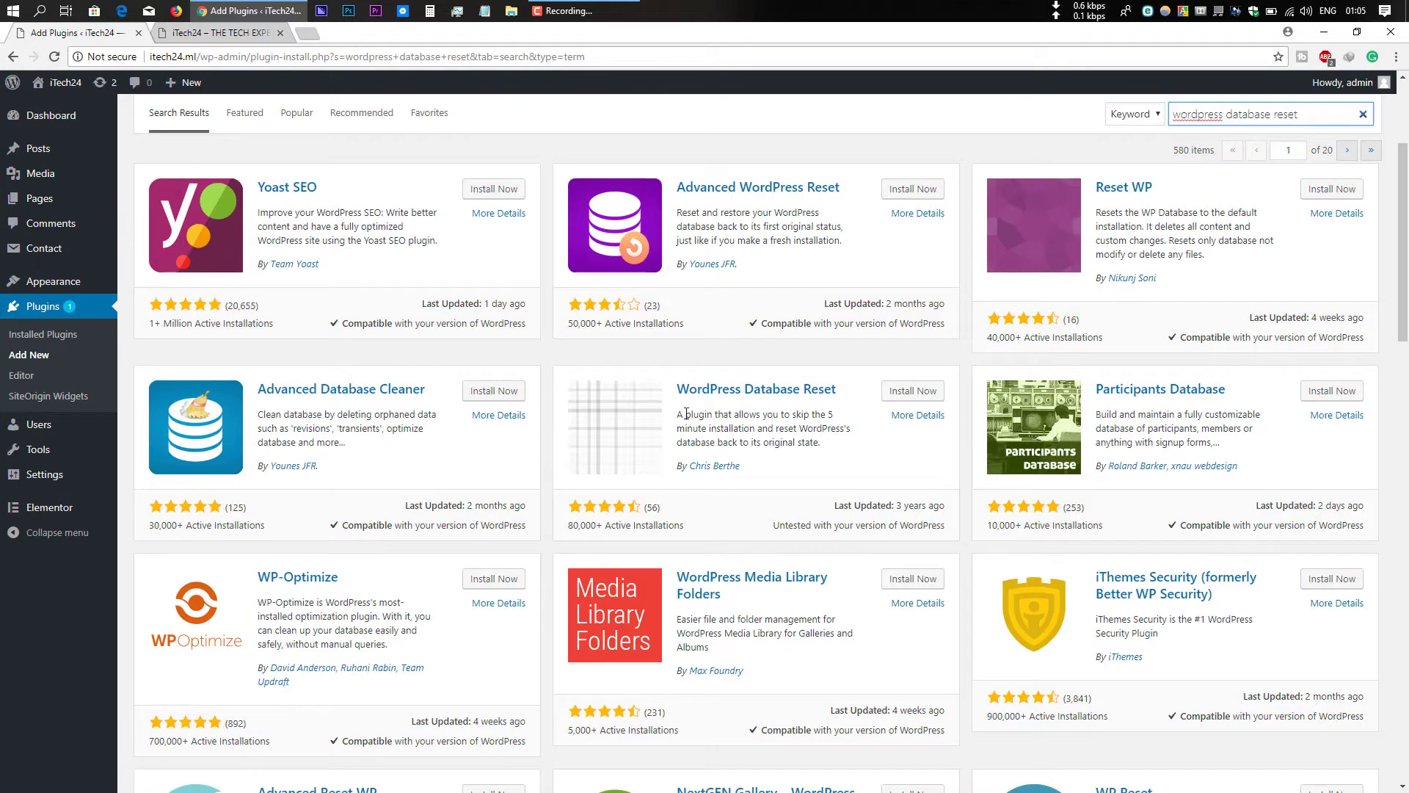
left_click(919, 396)
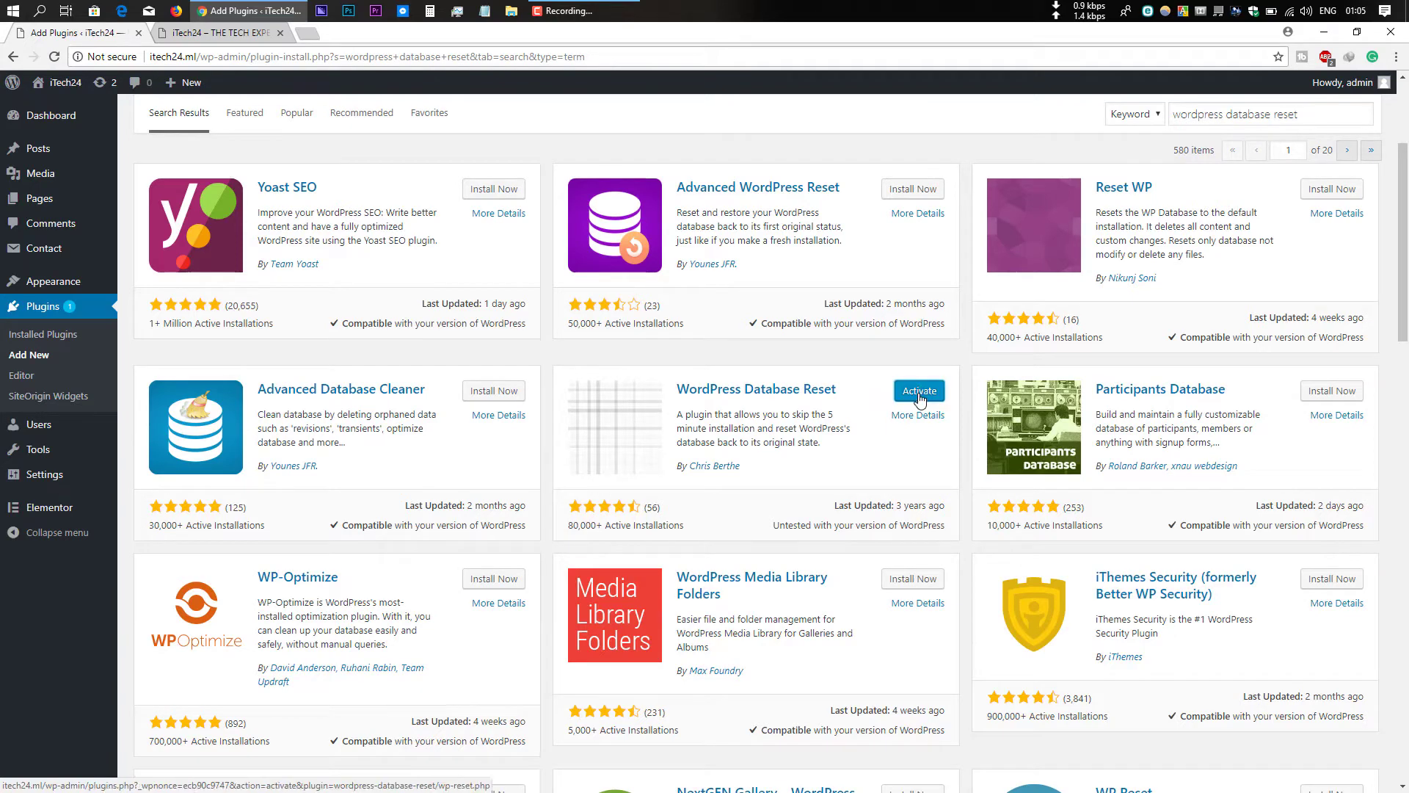
left_click(920, 392)
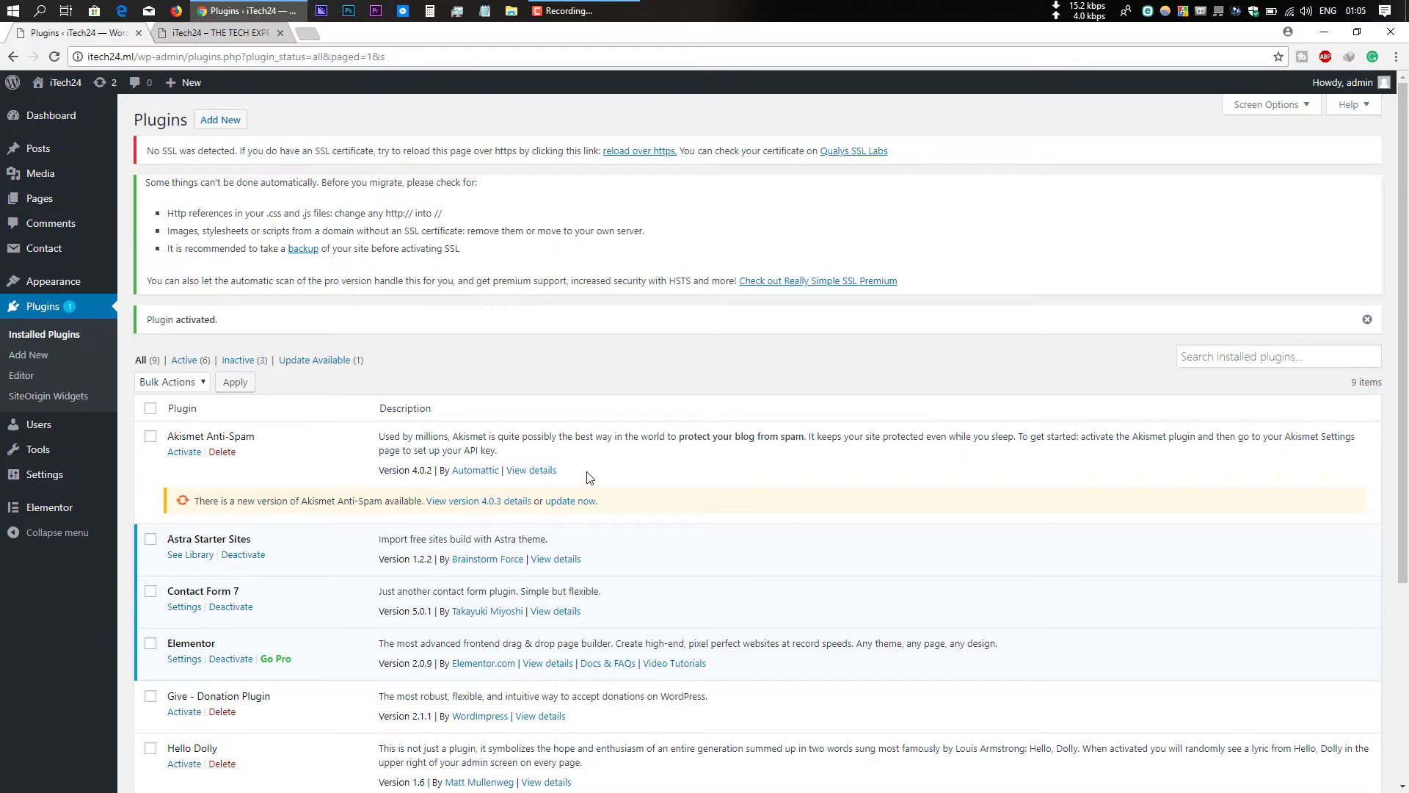
Step: Open the Database Reset tool of the activated plugin
scroll(587, 477, "down", 2)
mouse_move(35, 450)
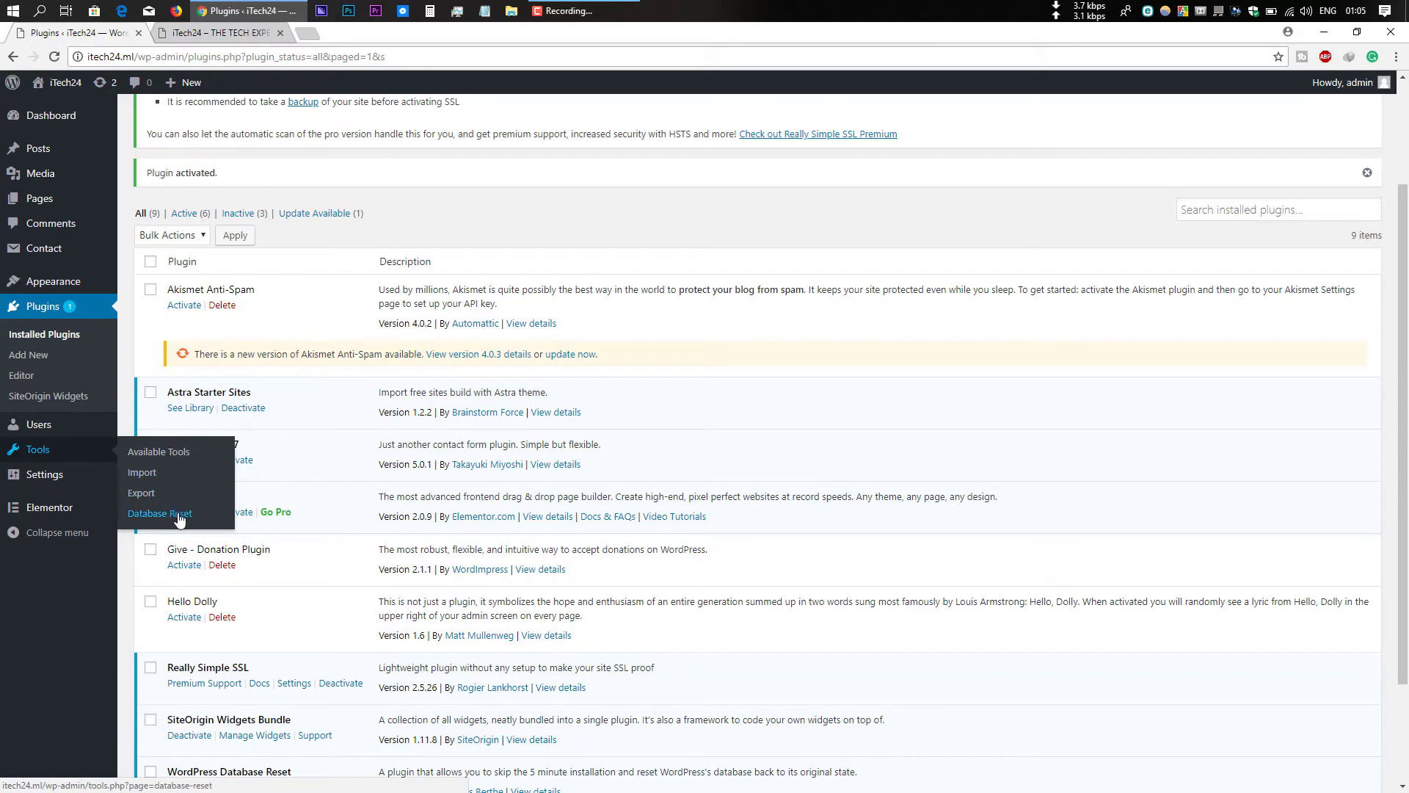
left_click(180, 517)
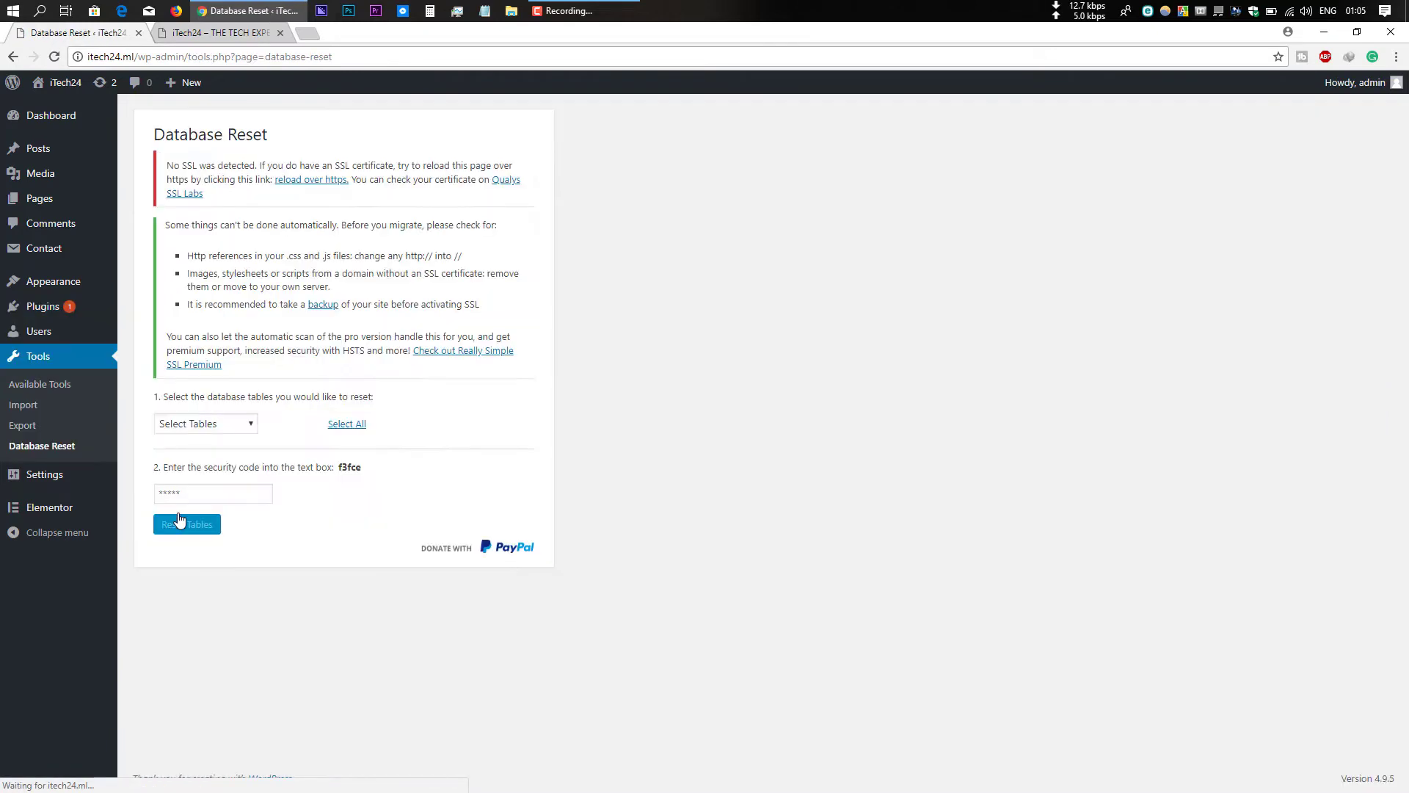
Step: Select all database tables for the reset, from users to commentmeta
left_click(236, 433)
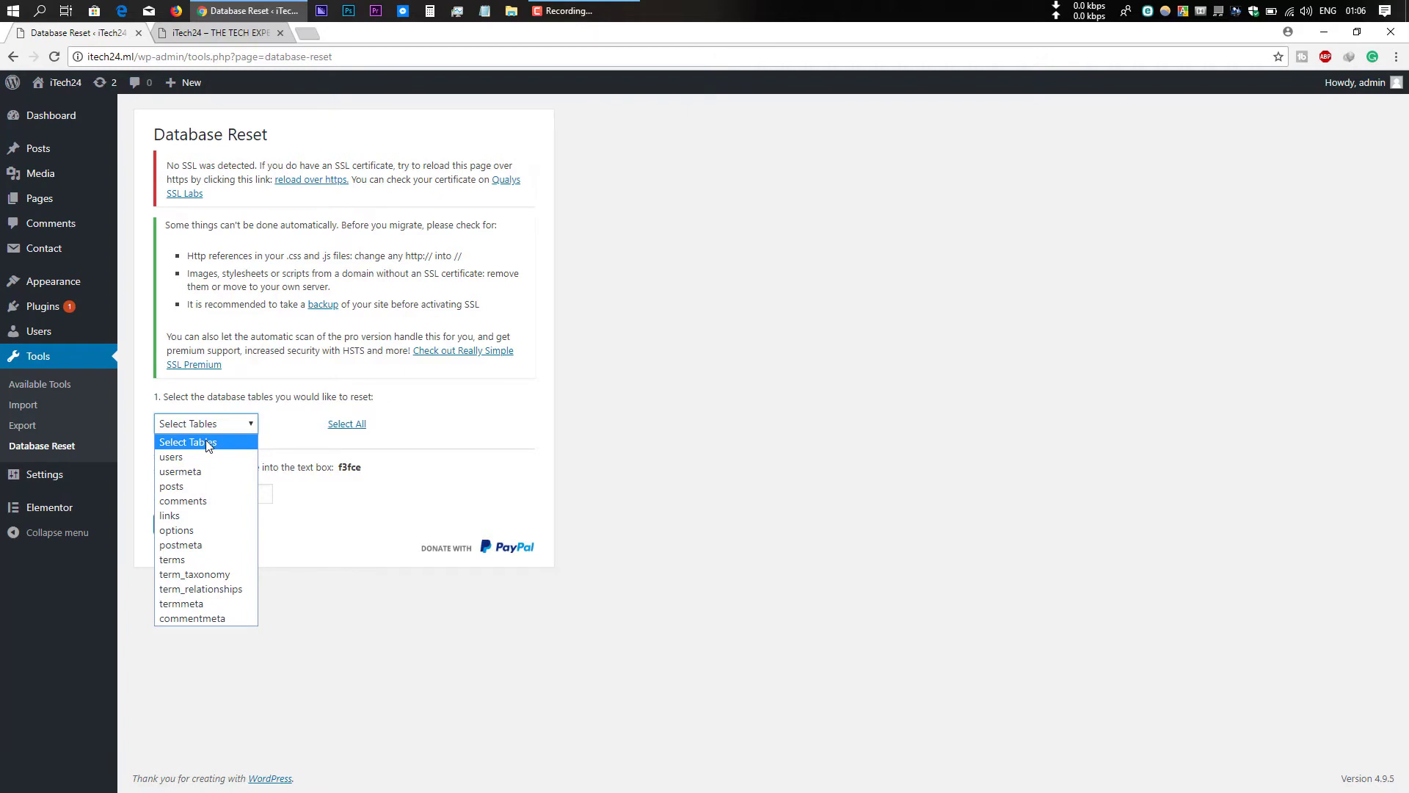
left_click(308, 435)
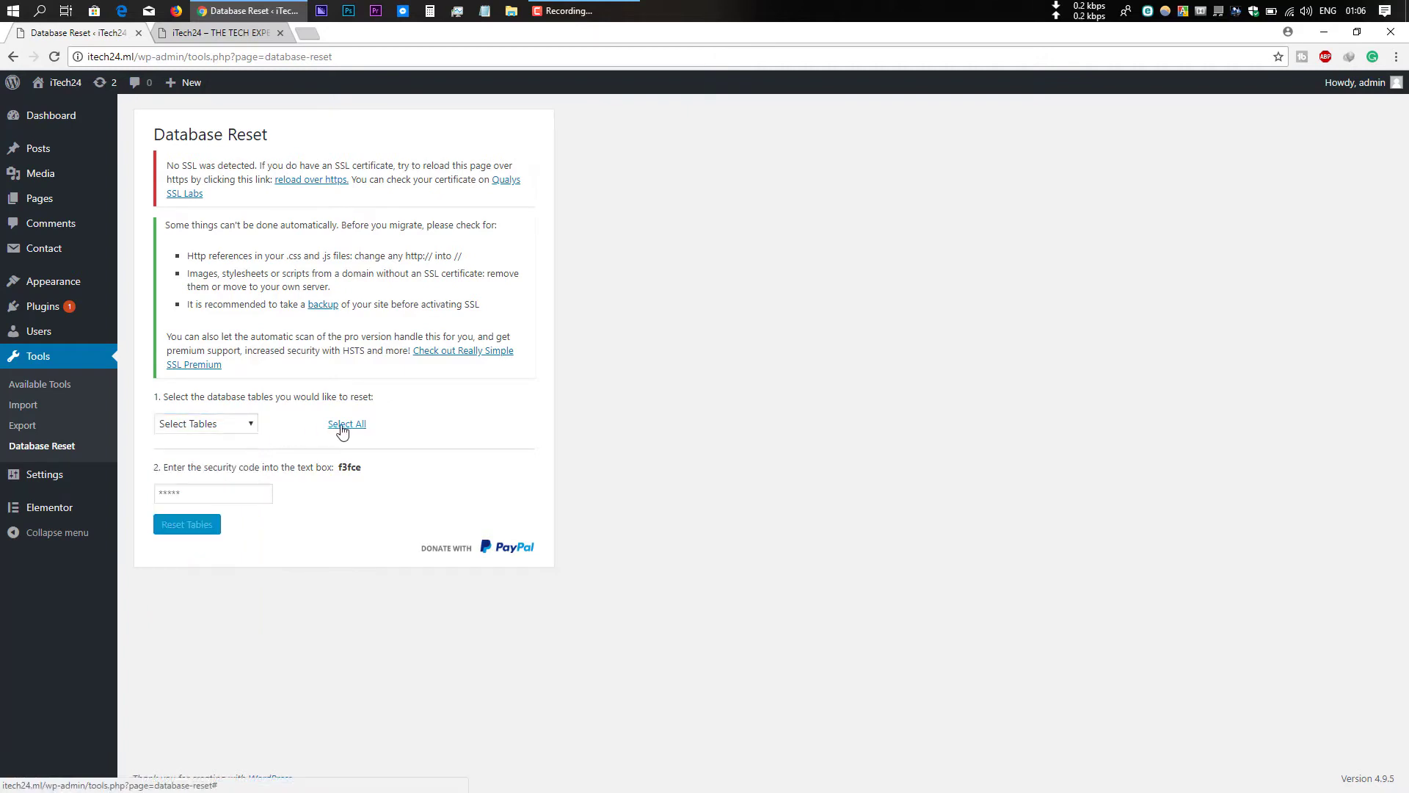
left_click(343, 430)
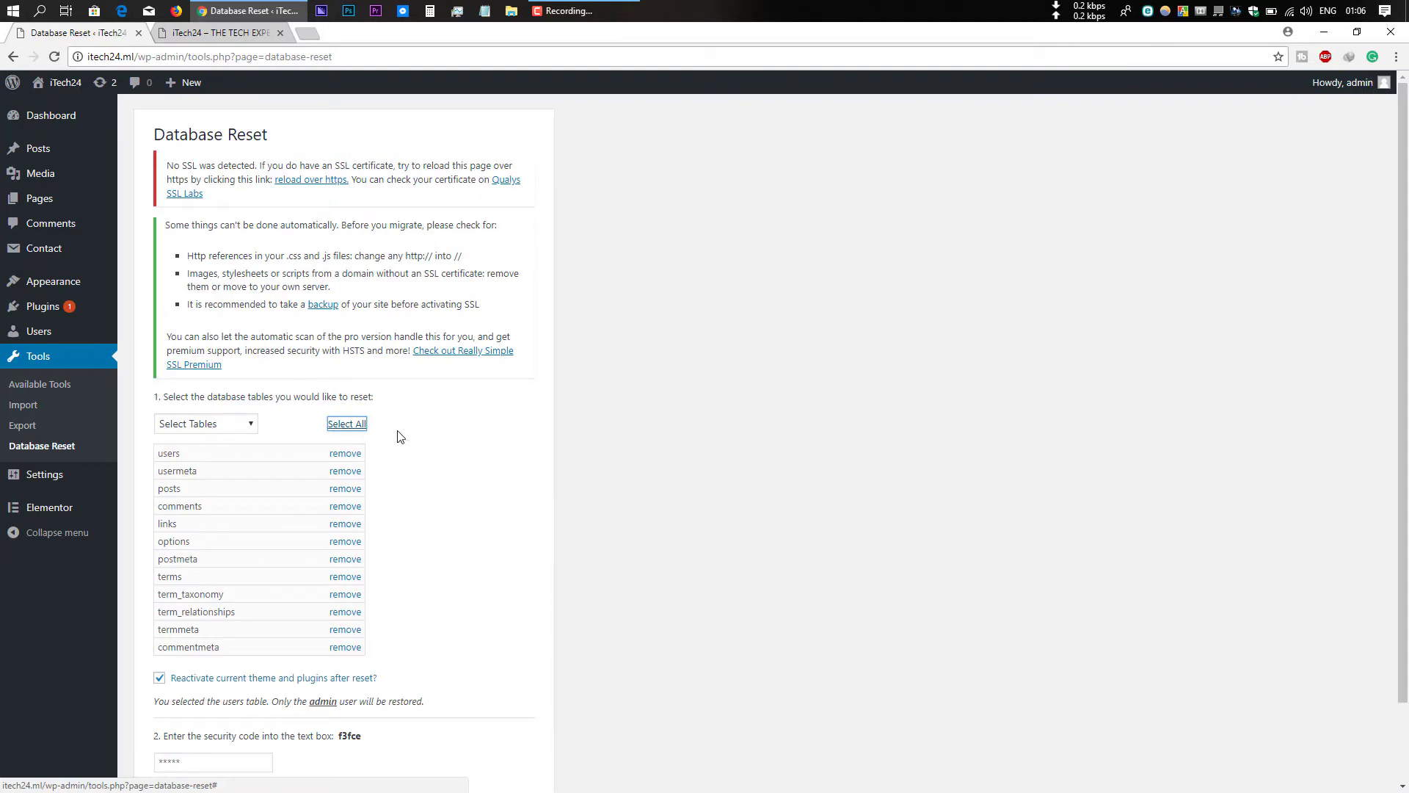
scroll(439, 509, "down", 2)
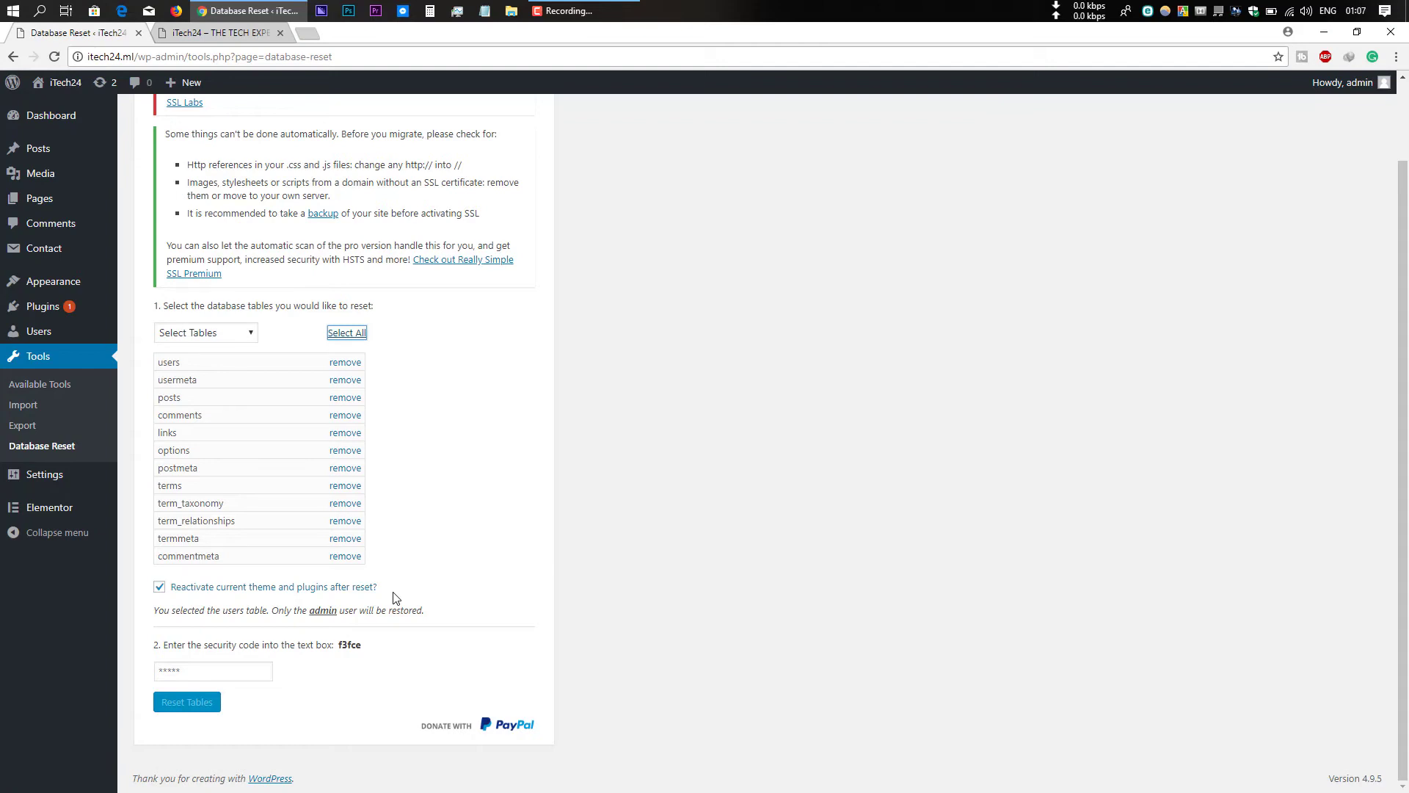
Step: Reset the selected tables without reactivating the current theme and plugins, entering the displayed security code and confirming the reset
left_click(200, 587)
left_click(231, 673)
type("f3f")
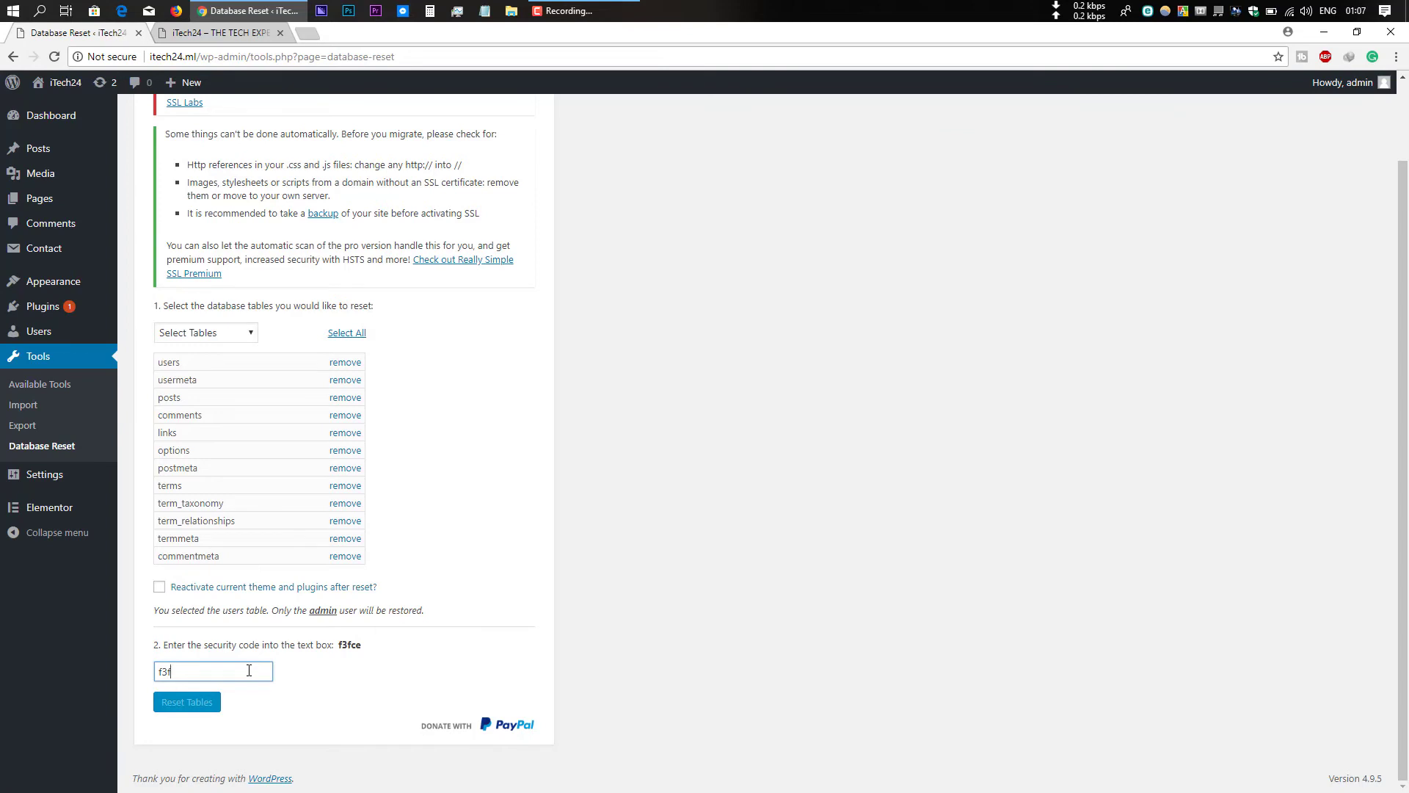
type("ce")
left_click(199, 708)
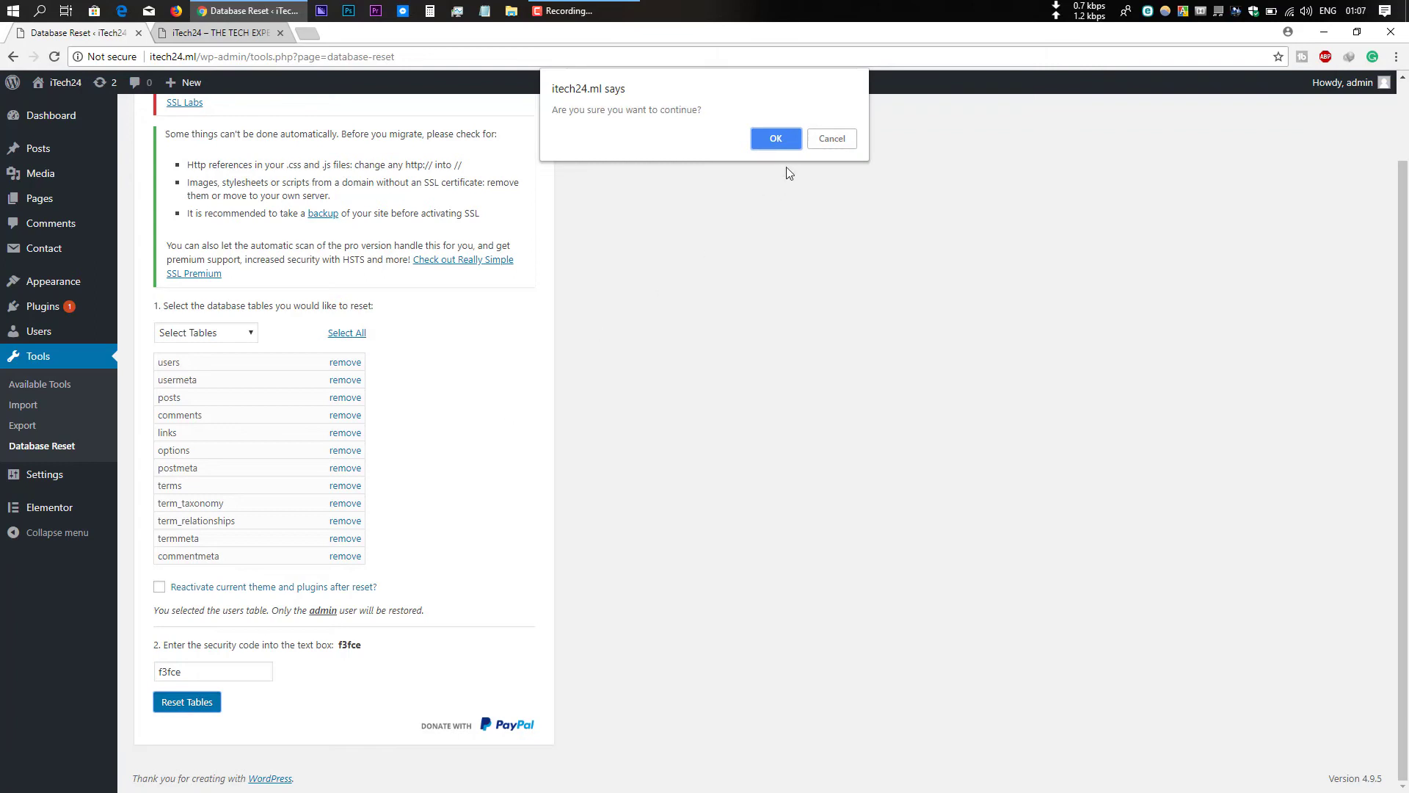
left_click(777, 139)
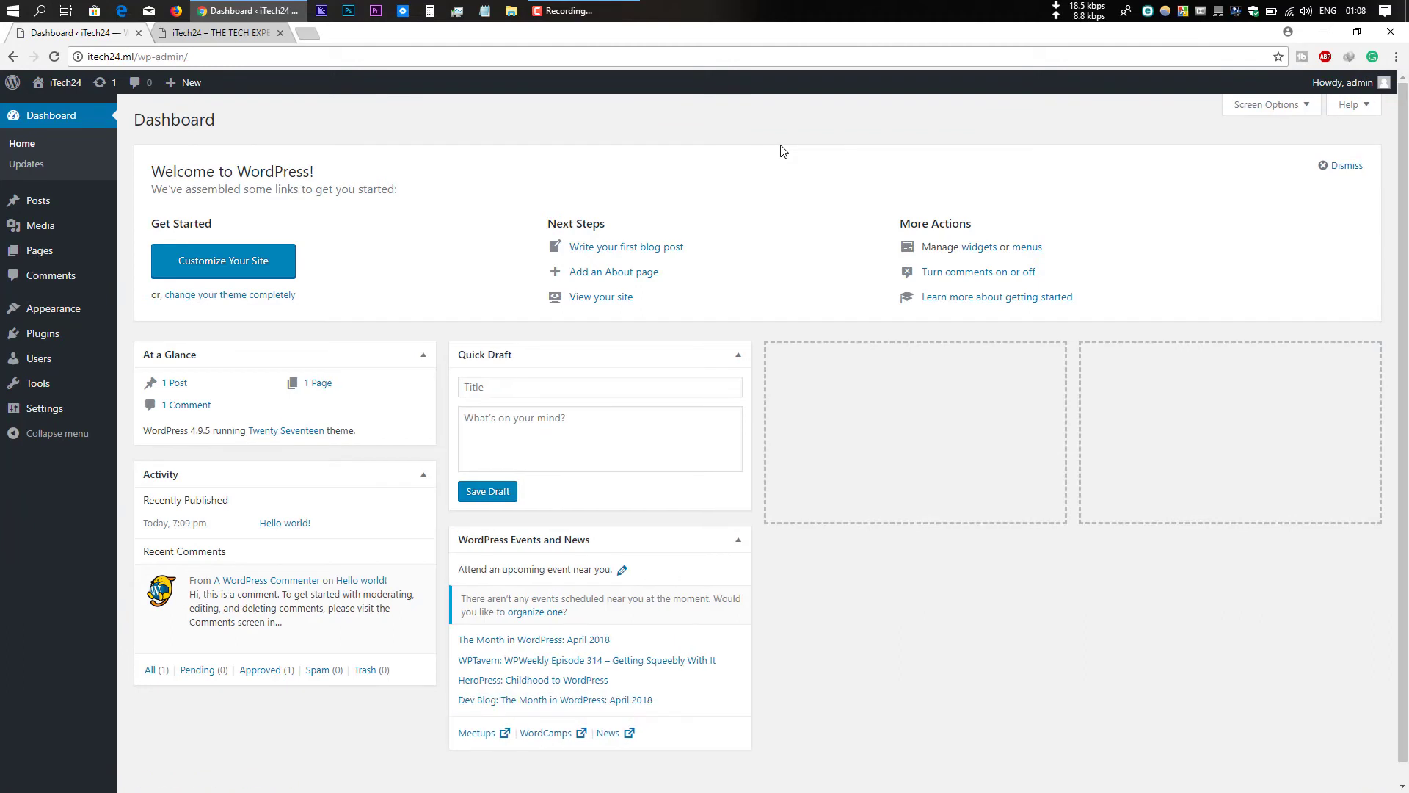
Step: Open the iTech24 site's front end in a new tab and look over the home page from header to footer
mouse_move(74, 94)
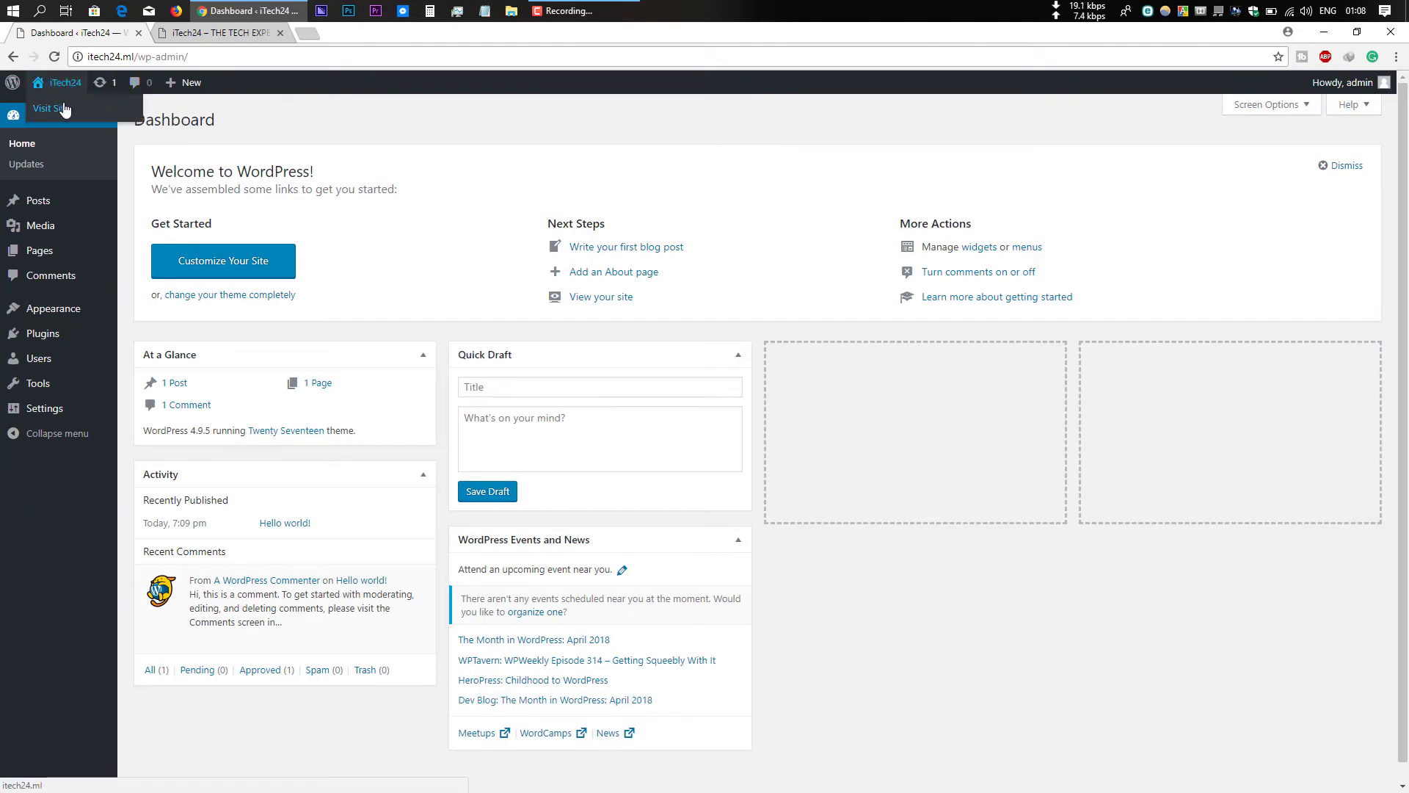
right_click(63, 86)
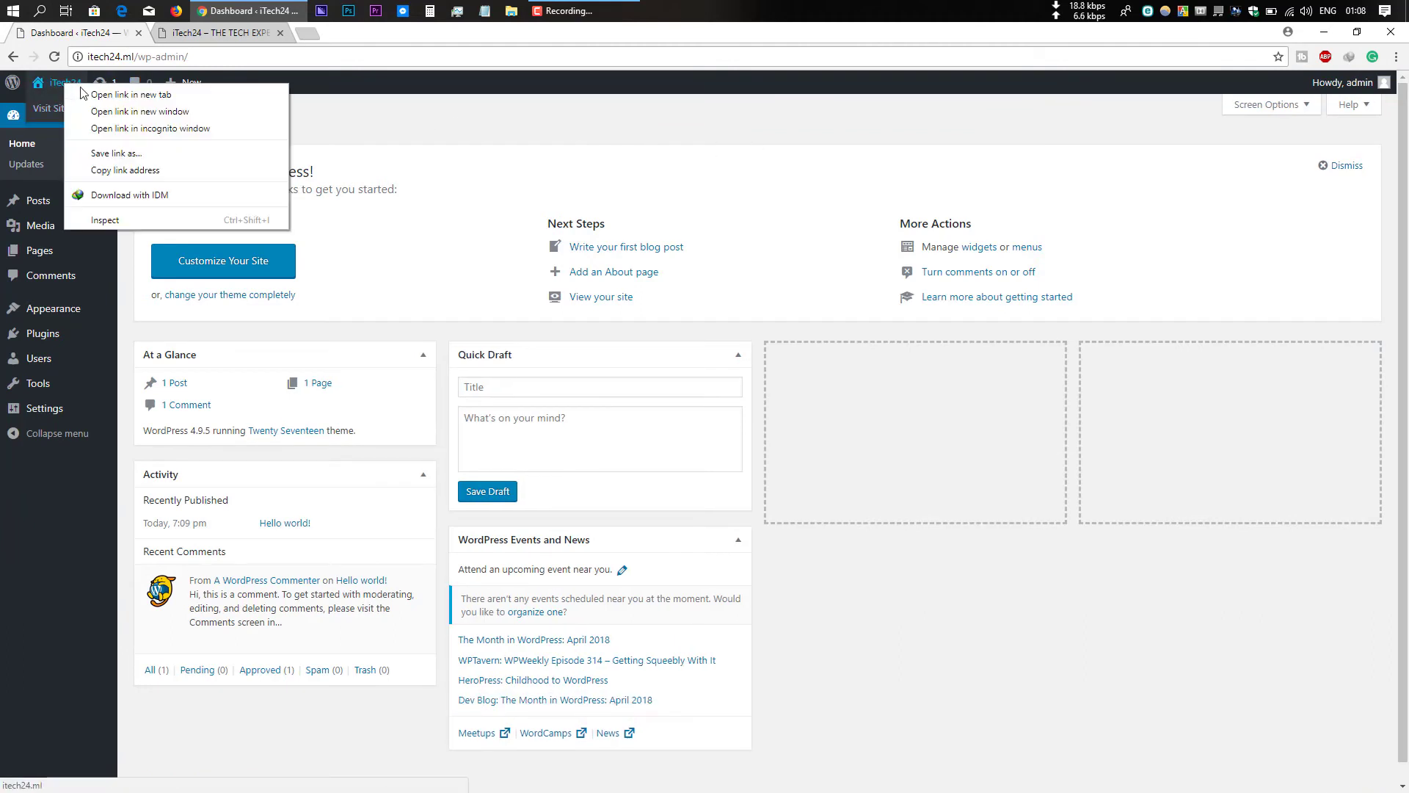
left_click(86, 96)
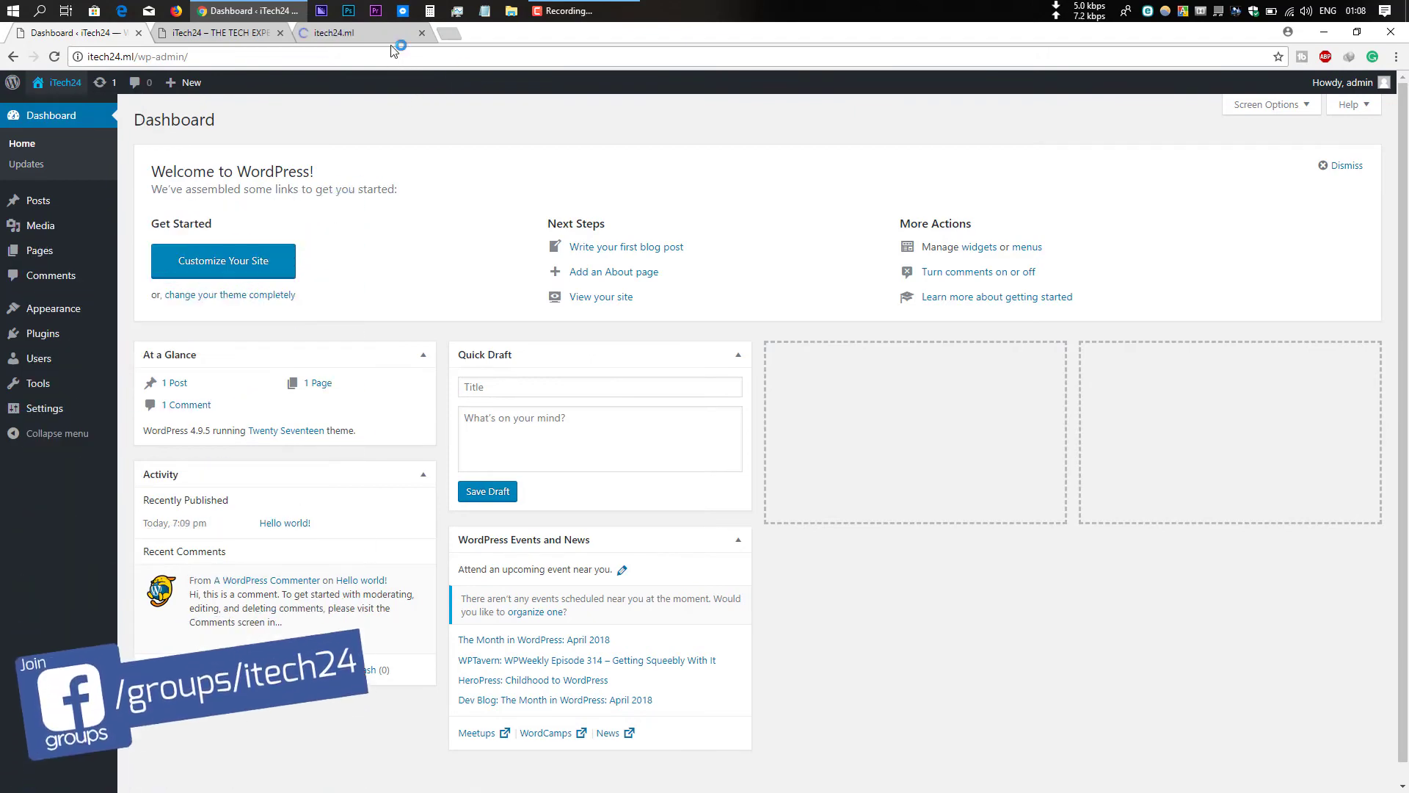
left_click(381, 33)
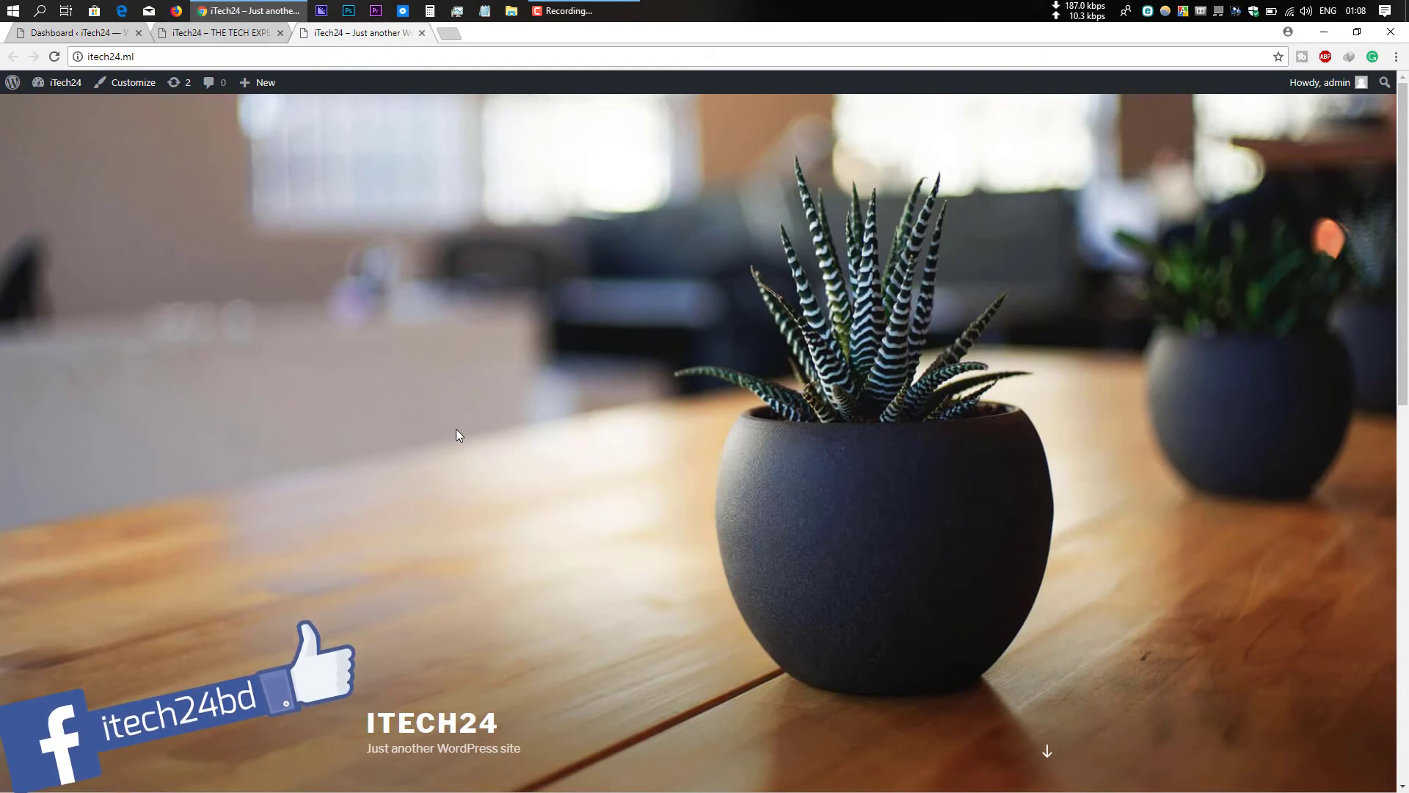
scroll(420, 447, "down", 4)
scroll(420, 447, "down", 7)
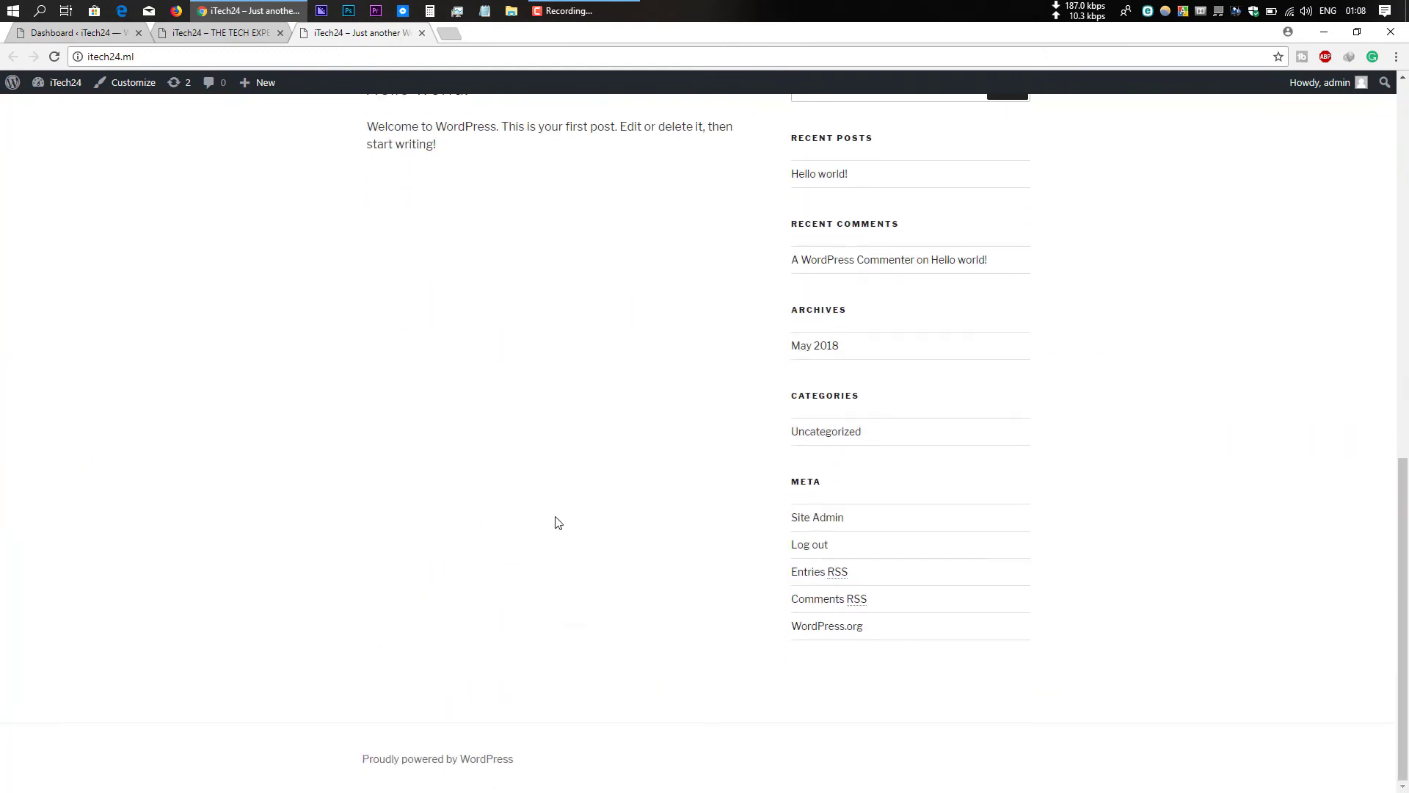
scroll(413, 606, "up", 11)
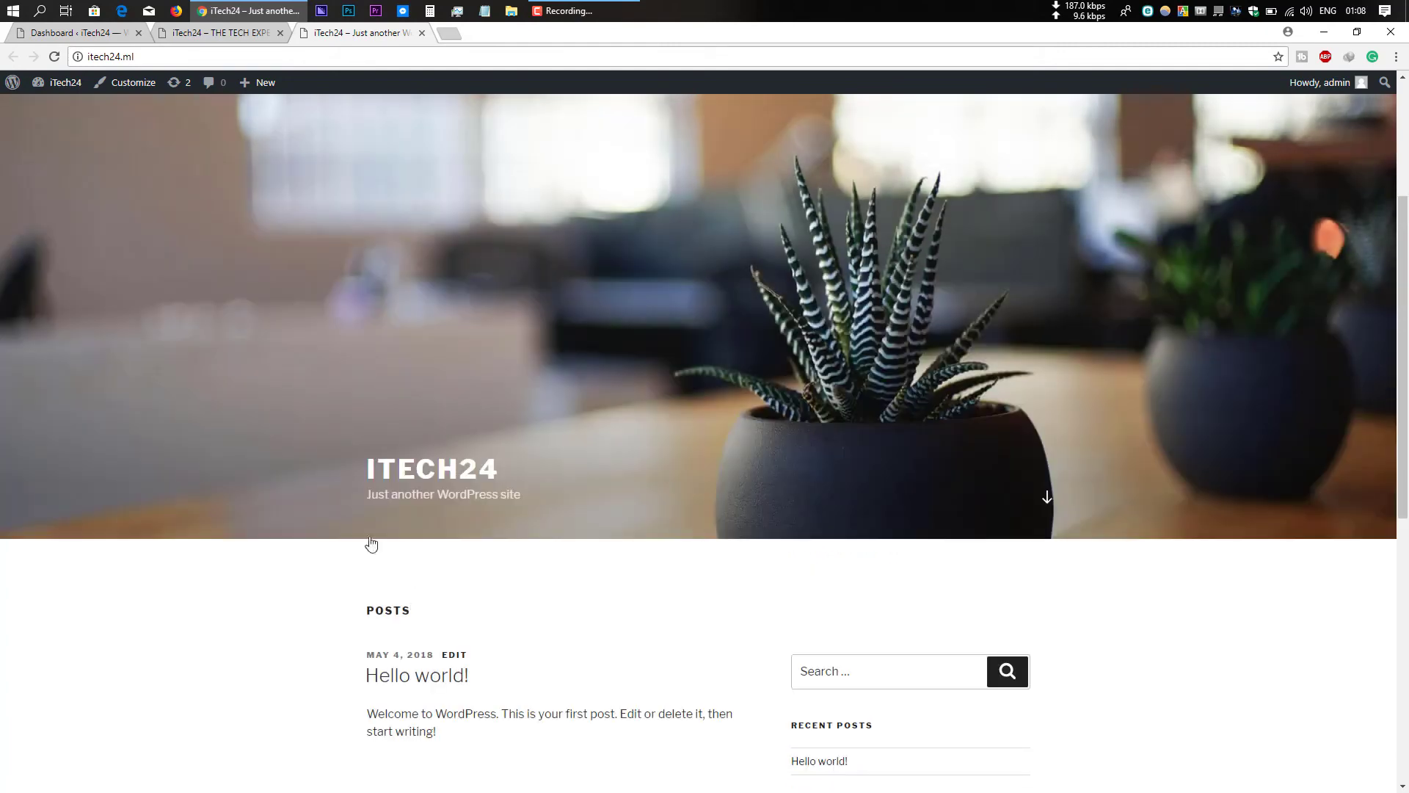
scroll(456, 487, "down", 10)
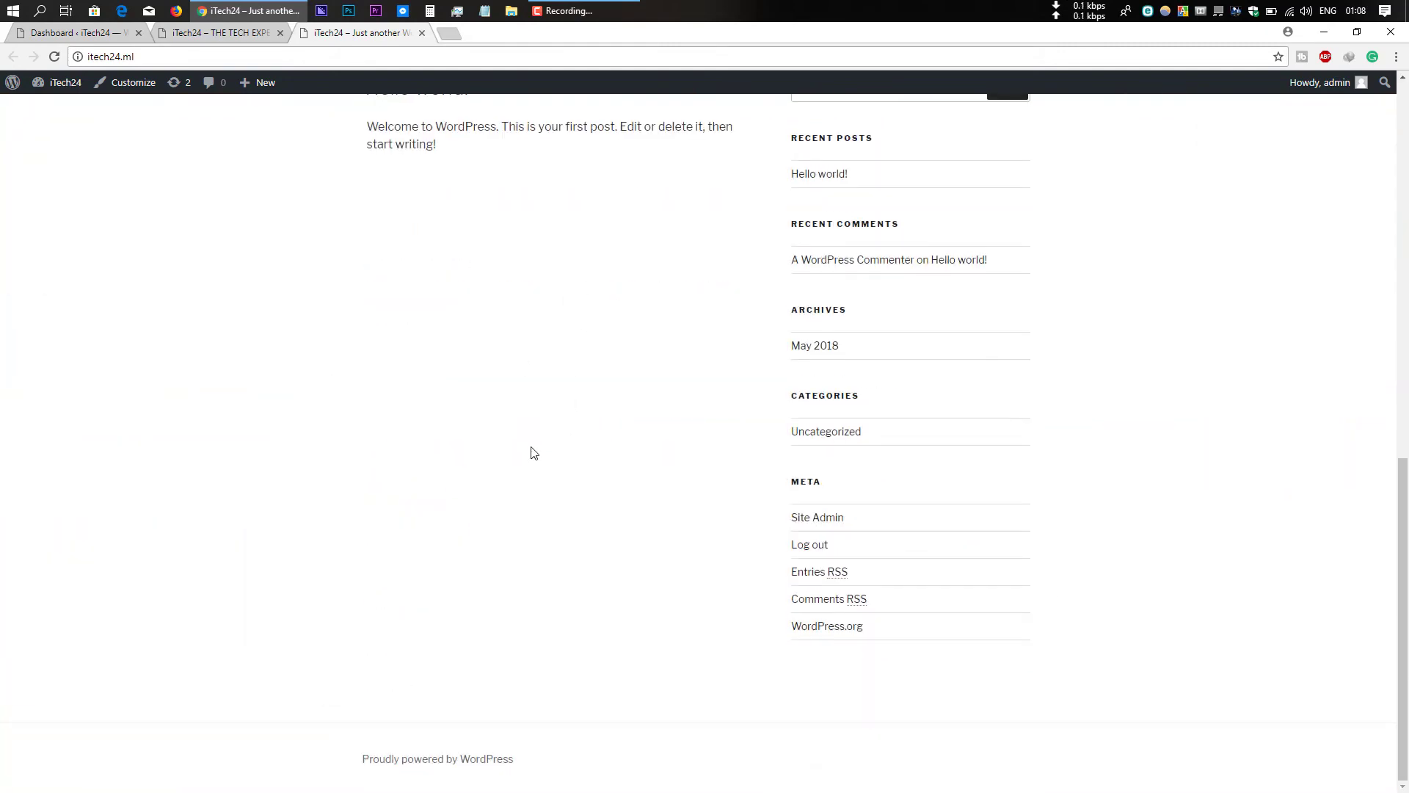
scroll(533, 452, "up", 10)
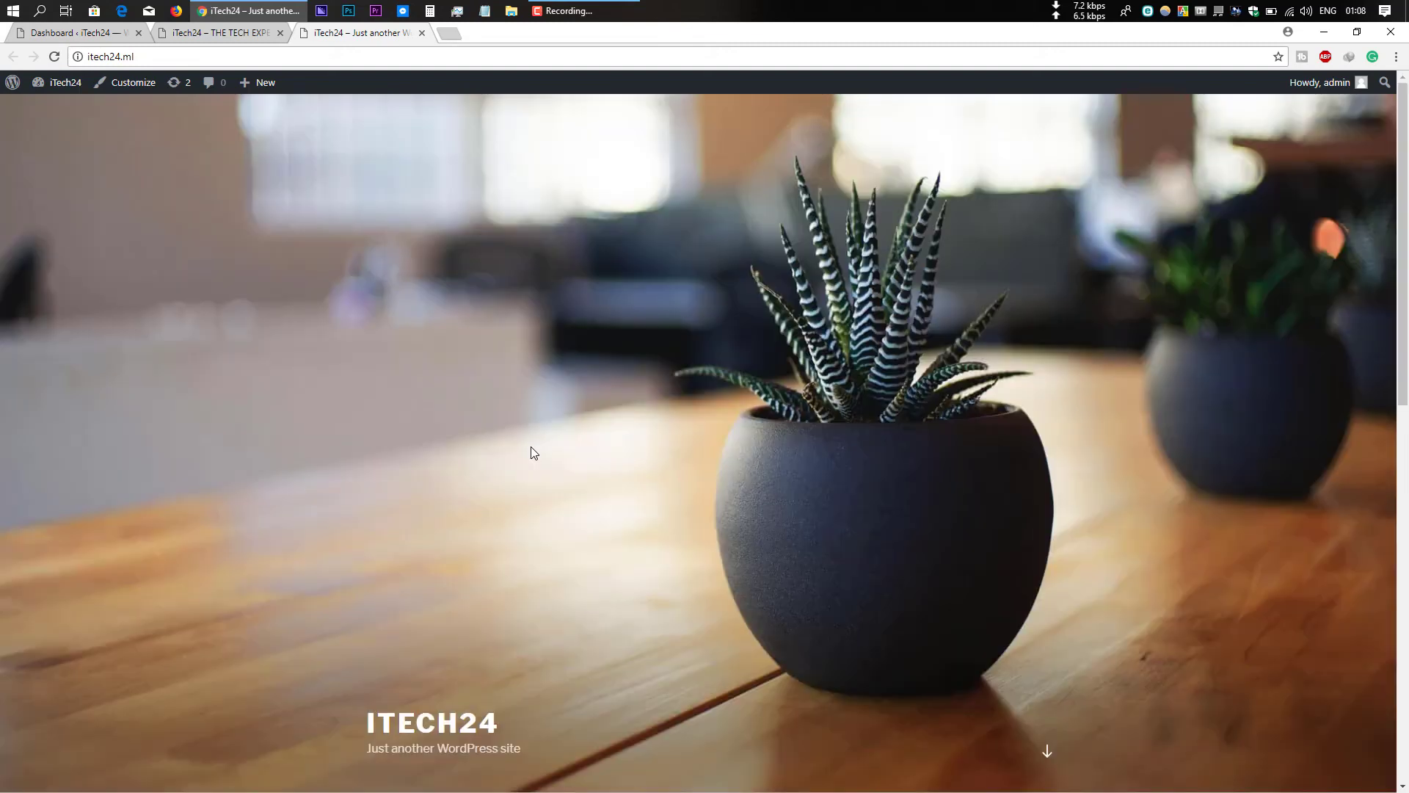